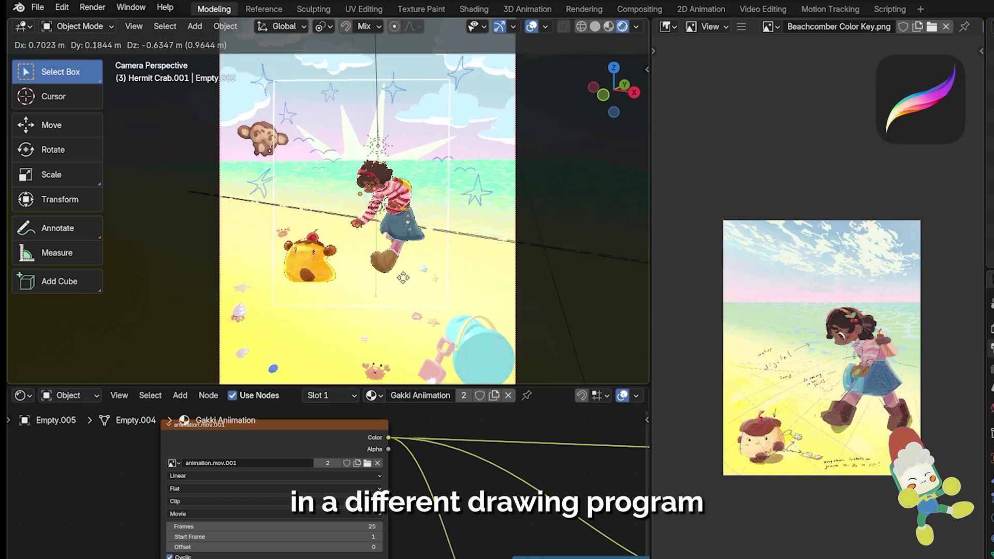
# Reposition the selected character animation in the beach scene
pyautogui.click(404, 275)
pyautogui.press('s')
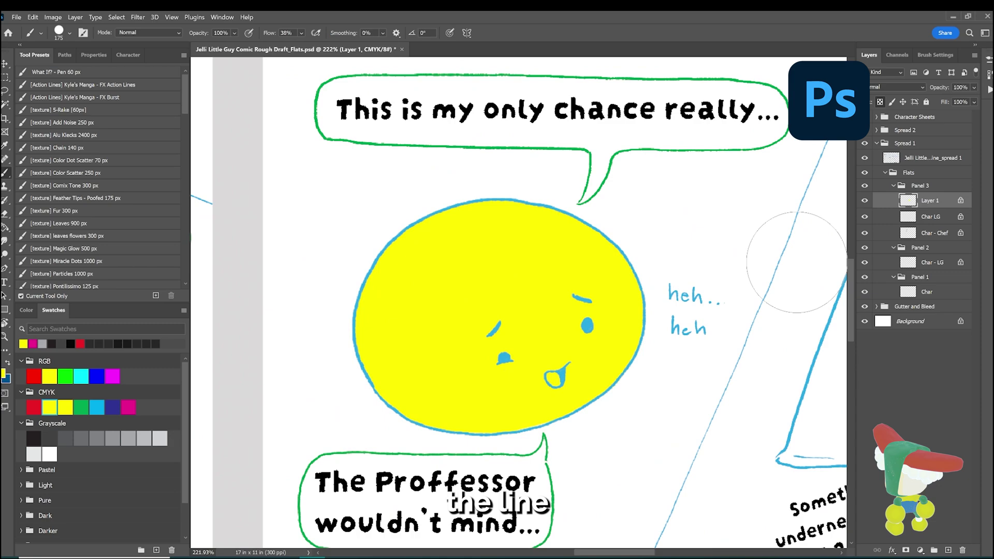
# Switch to Photoshop and toggle the Panel 3 group's visibility off and back on
pyautogui.click(863, 186)
pyautogui.click(863, 185)
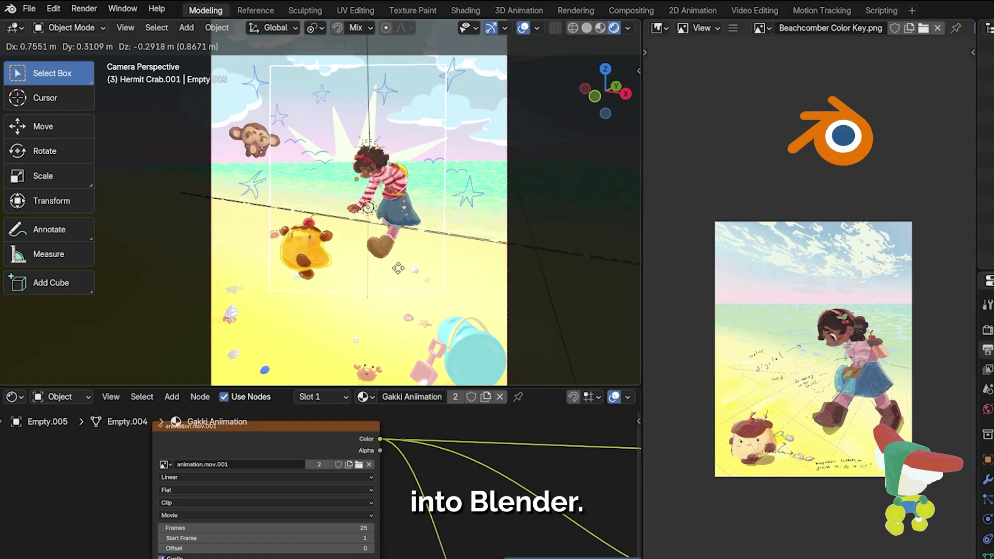
# Switch back to Blender and try enlarging the selected character animation to about 1.12 times its size
pyautogui.press('s')
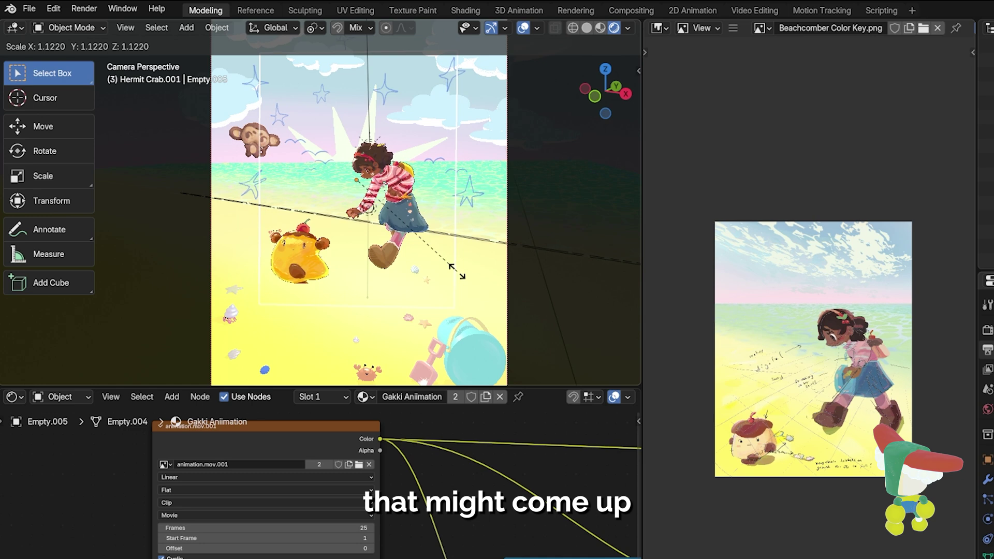
pyautogui.rightClick(438, 265)
pyautogui.press('g')
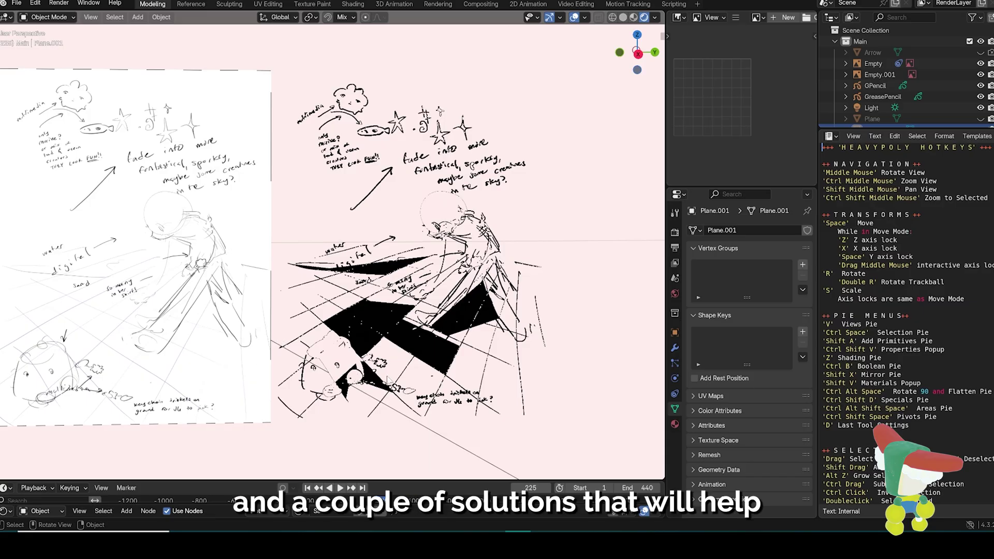
# Delete the existing Grease Pencil trace beside the sketch image
pyautogui.scroll(2, 387, 374)
pyautogui.scroll(-2, 379, 377)
pyautogui.keyDown('shift'); pyautogui.moveTo(373, 386); pyautogui.dragTo(435, 389, button='middle'); pyautogui.keyUp('shift')
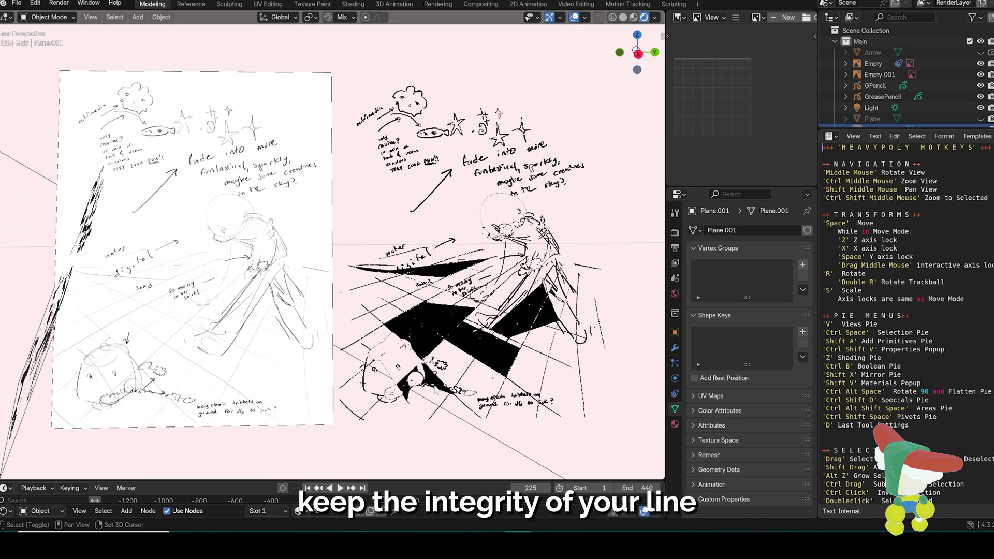
pyautogui.click(465, 291)
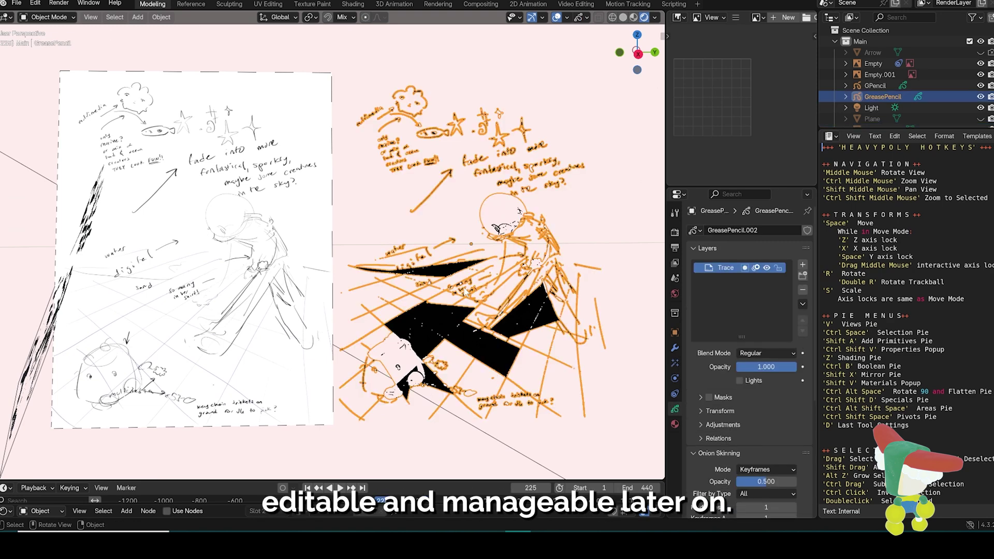
pyautogui.press('Delete')
# Trace the sketch image to a new Grease Pencil object with radius 0.001, color threshold 0.808 and turn policy Majority
pyautogui.click(221, 243)
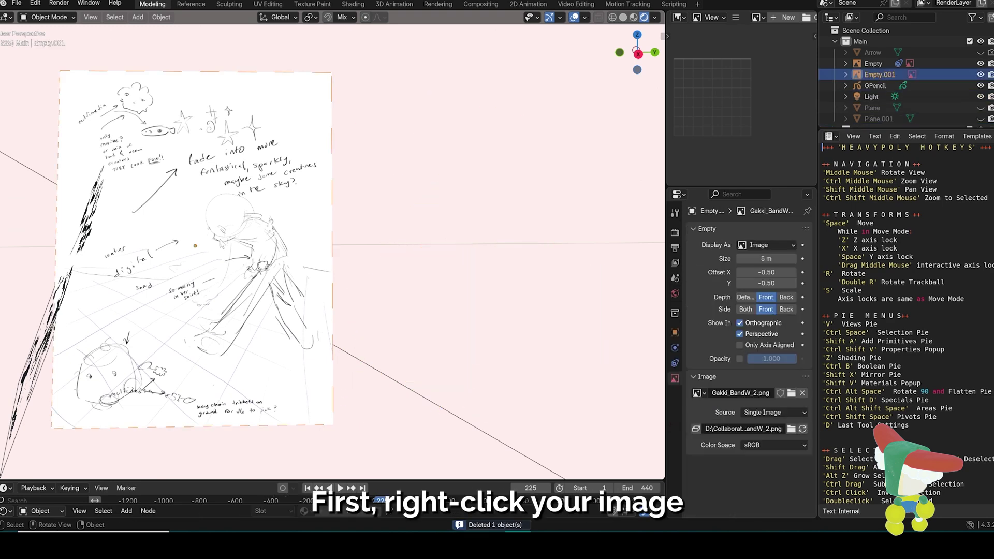
pyautogui.rightClick(221, 243)
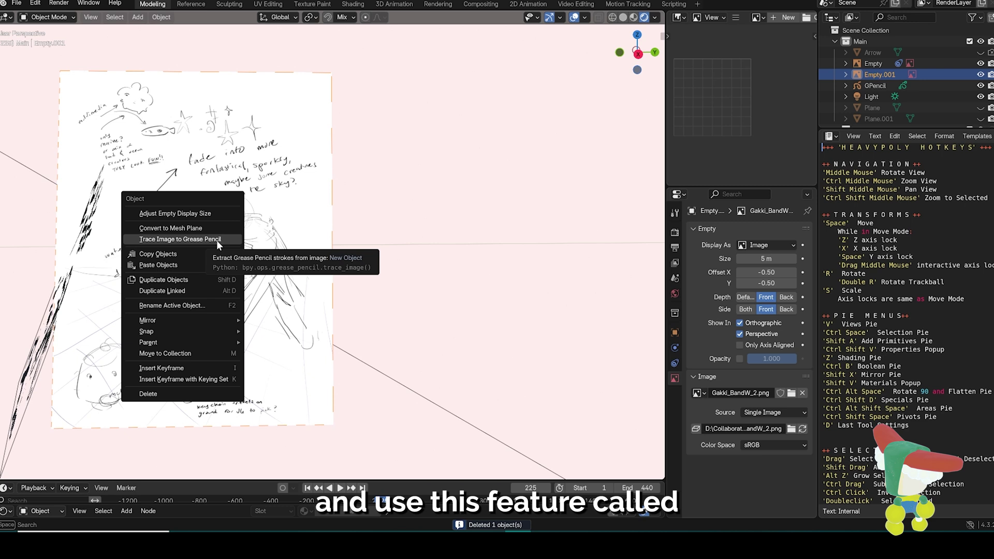
pyautogui.click(217, 240)
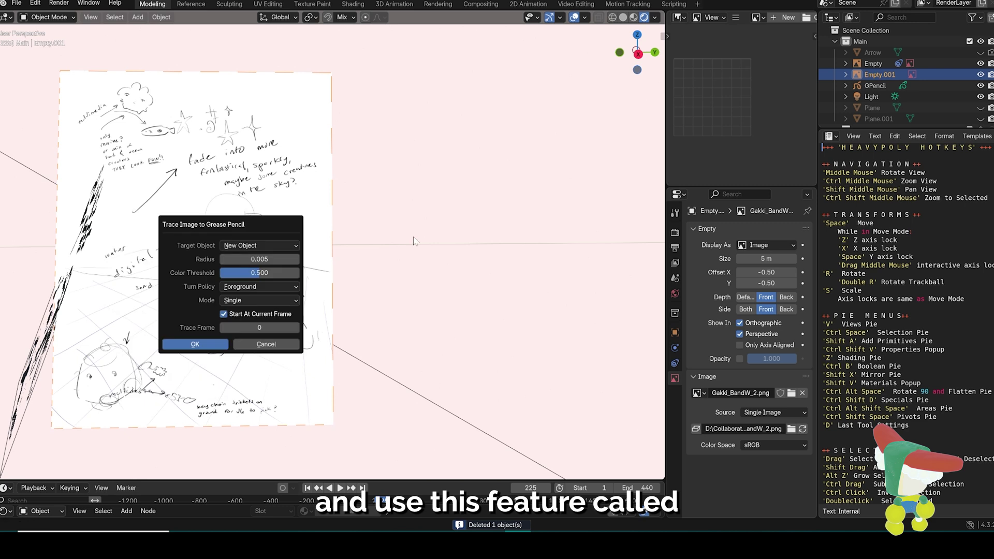
pyautogui.click(259, 259)
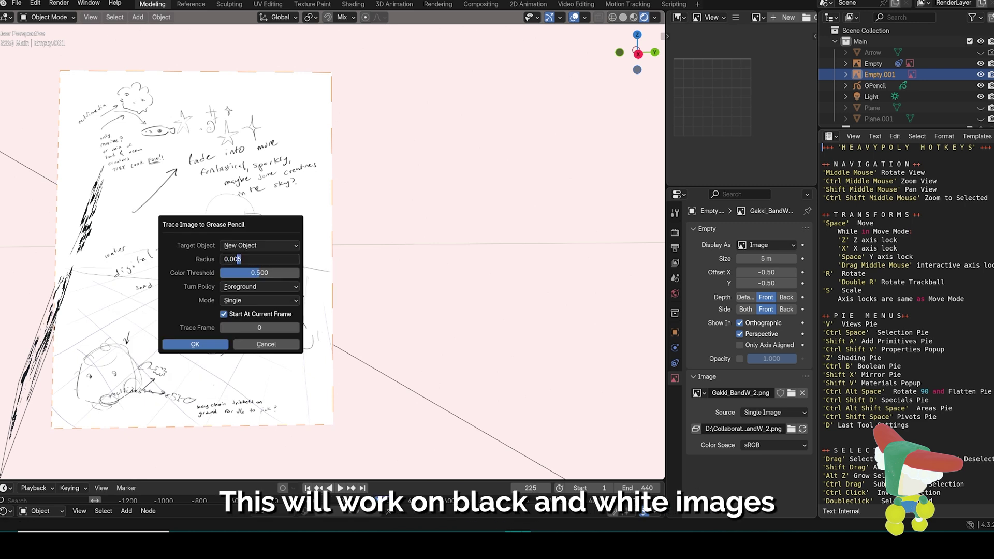
pyautogui.write('1')
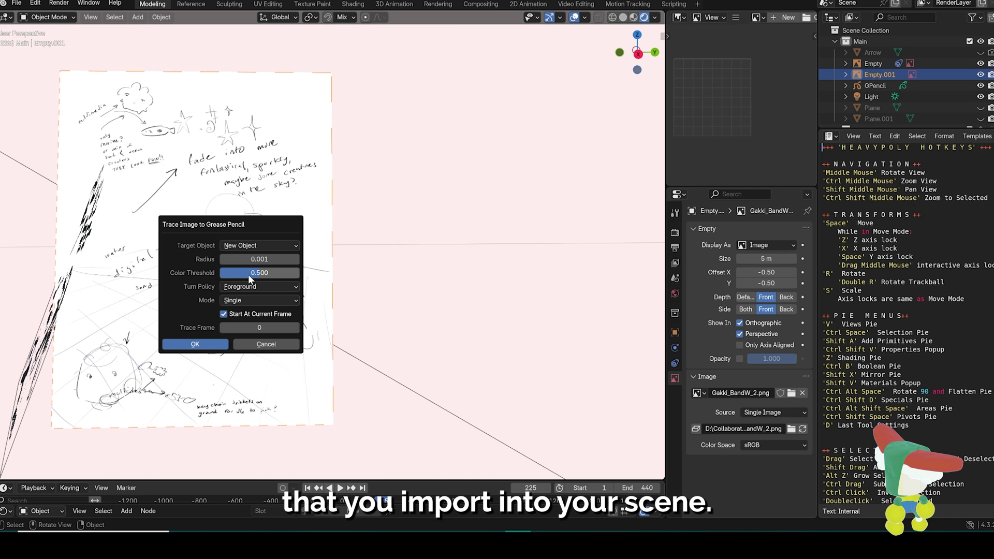
pyautogui.moveTo(247, 275); pyautogui.dragTo(279, 276)
pyautogui.click(278, 287)
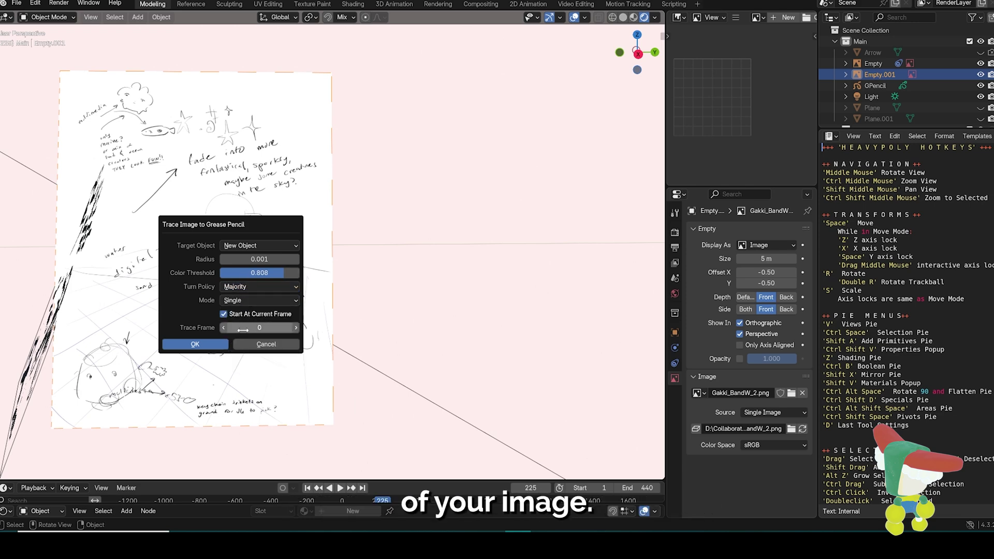
pyautogui.click(194, 343)
# Move the new Grease Pencil trace off the sketch image so the two sit side by side
pyautogui.moveTo(424, 331)
pyautogui.mouseDown(button='middle')
pyautogui.moveTo(229, 333)
pyautogui.moveTo(337, 338)
pyautogui.mouseUp(button='middle')
pyautogui.click(337, 337)
pyautogui.press('g')
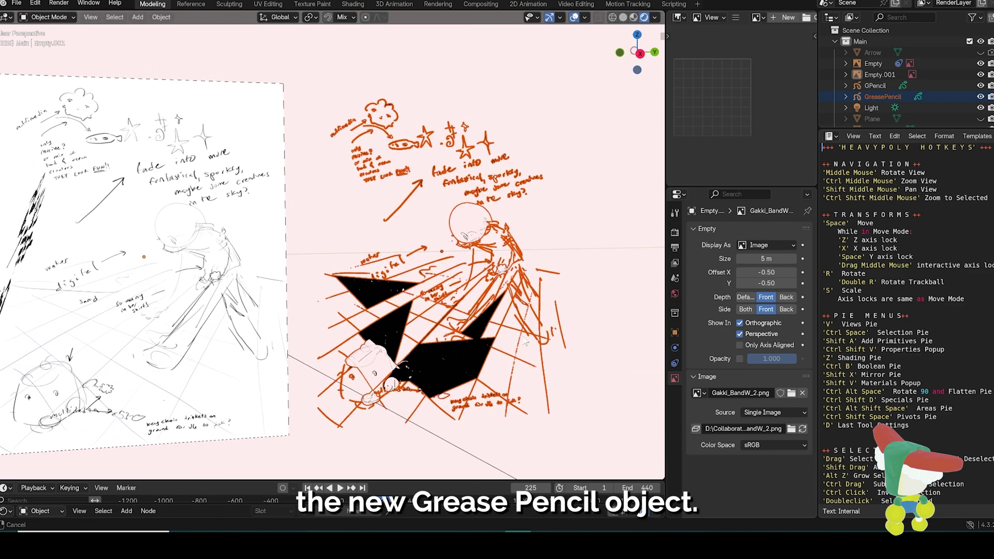
pyautogui.click(533, 331)
pyautogui.keyDown('shift'); pyautogui.moveTo(523, 337); pyautogui.dragTo(536, 328, button='middle'); pyautogui.keyUp('shift')
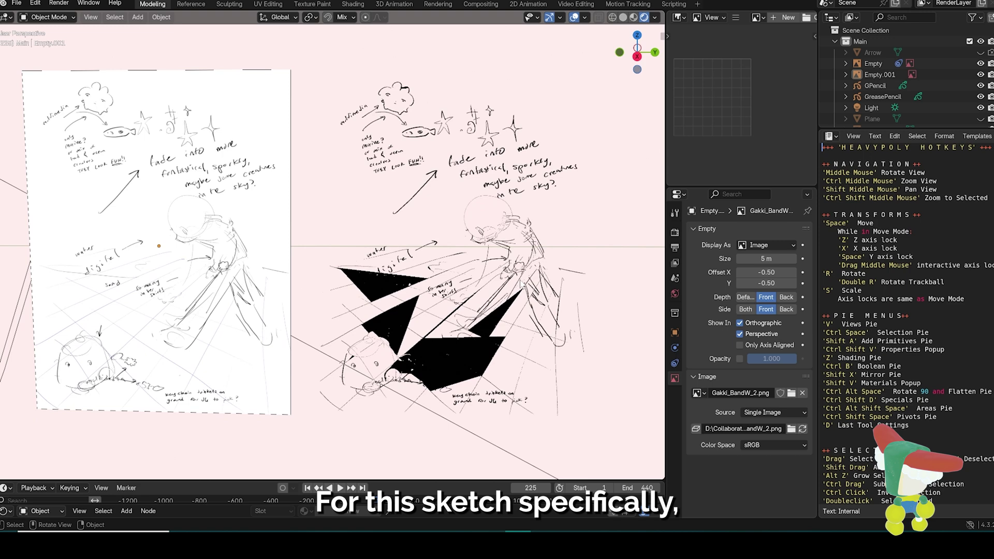
# Add a Simplify modifier to the Grease Pencil trace in Adaptive mode with a factor of 0.001
pyautogui.scroll(2, 583, 318)
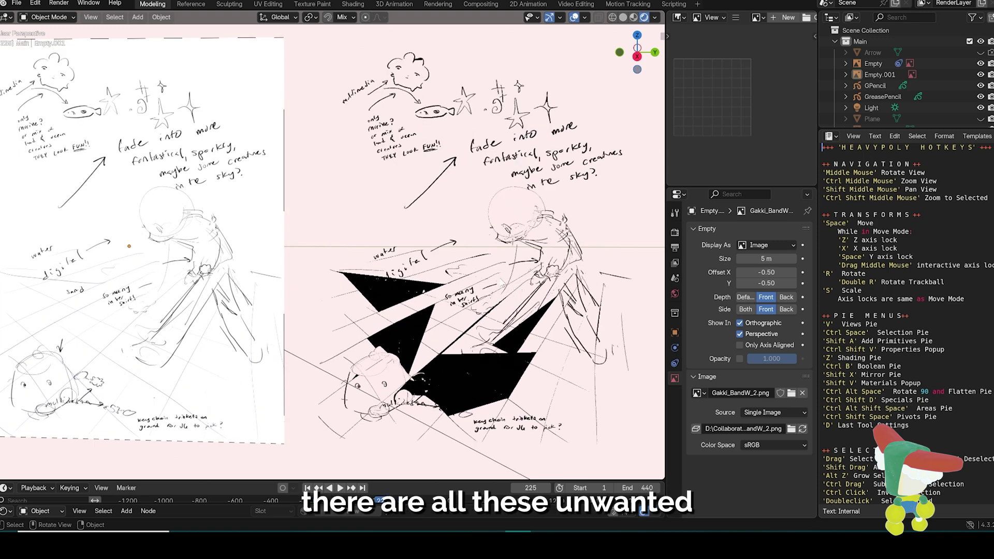
pyautogui.scroll(3, 502, 282)
pyautogui.scroll(-4, 481, 290)
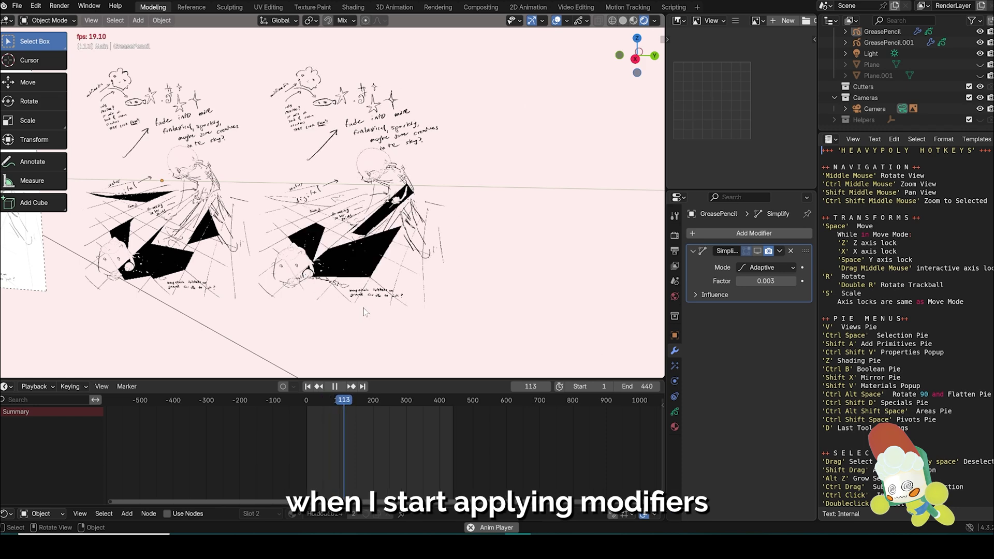
pyautogui.moveTo(358, 306); pyautogui.dragTo(366, 306, button='middle')
pyautogui.scroll(1, 366, 306)
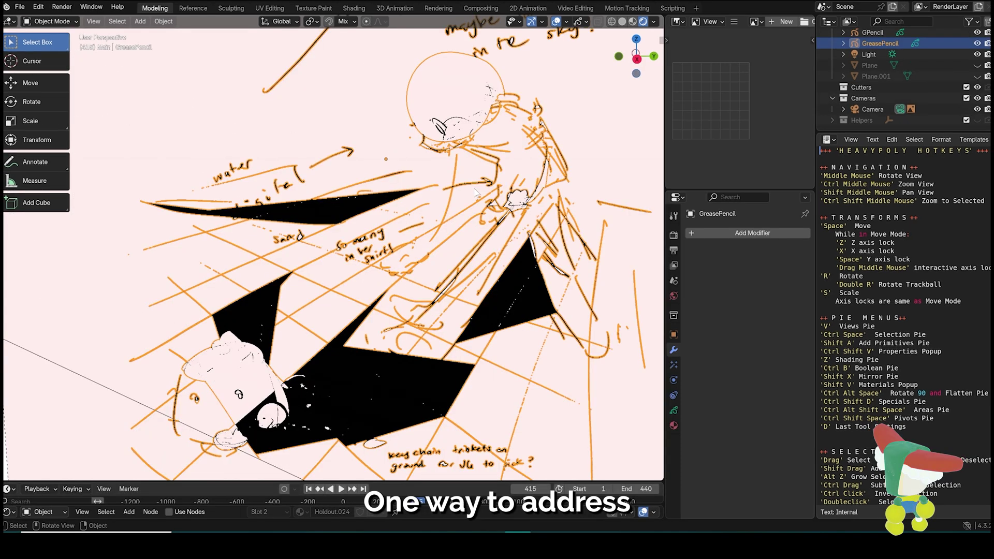
pyautogui.click(702, 233)
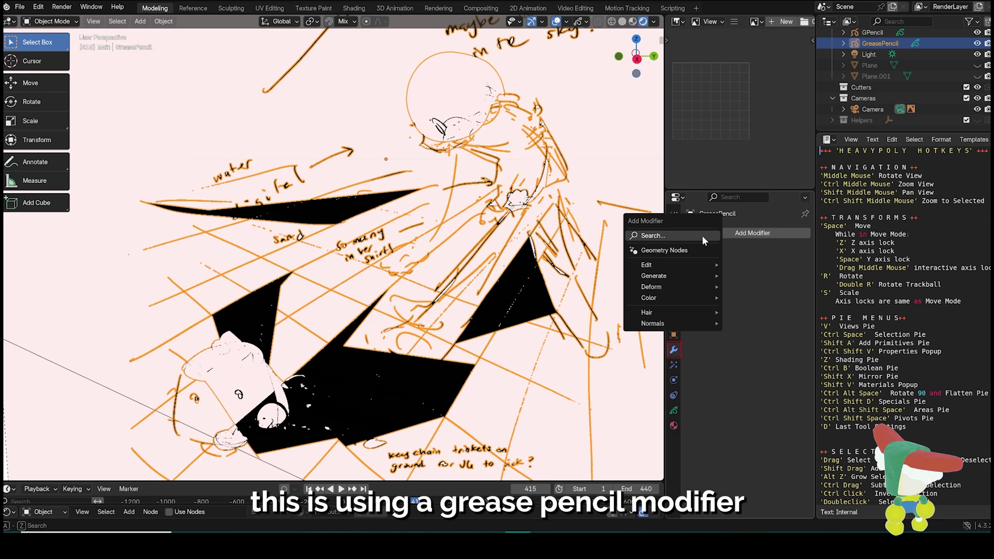
pyautogui.press('Return')
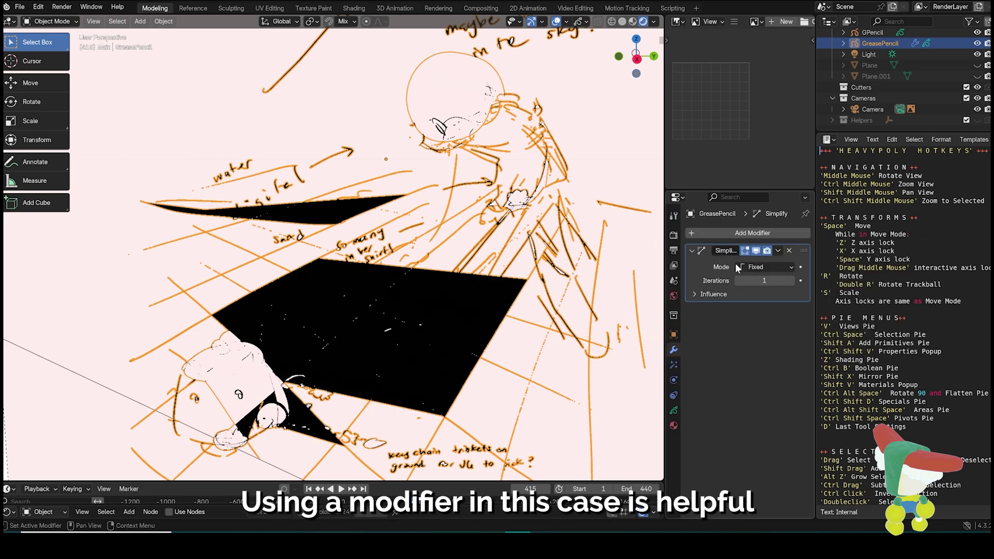
pyautogui.click(744, 267)
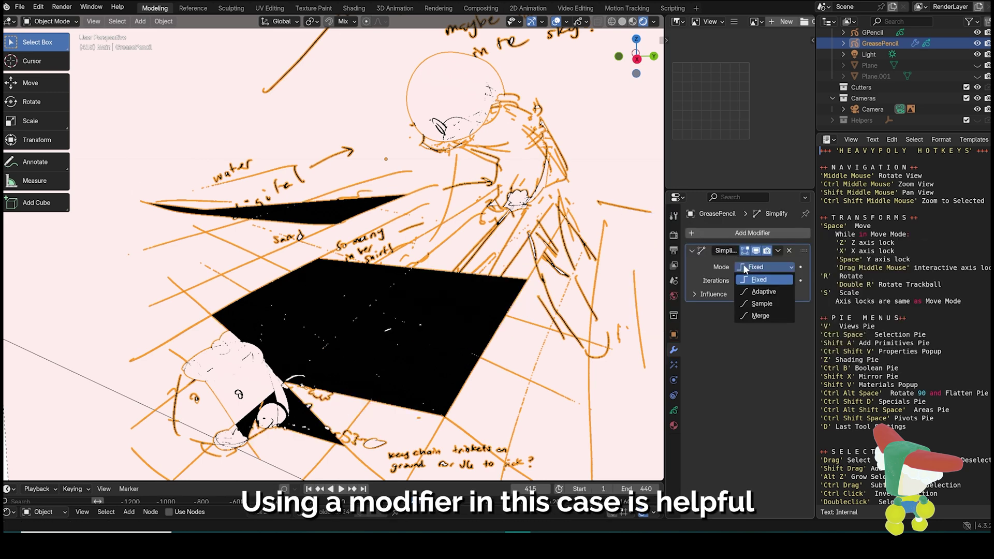
pyautogui.click(761, 292)
pyautogui.moveTo(762, 280)
pyautogui.mouseDown()
pyautogui.moveTo(752, 278)
pyautogui.moveTo(787, 278)
pyautogui.moveTo(754, 279)
pyautogui.mouseUp()
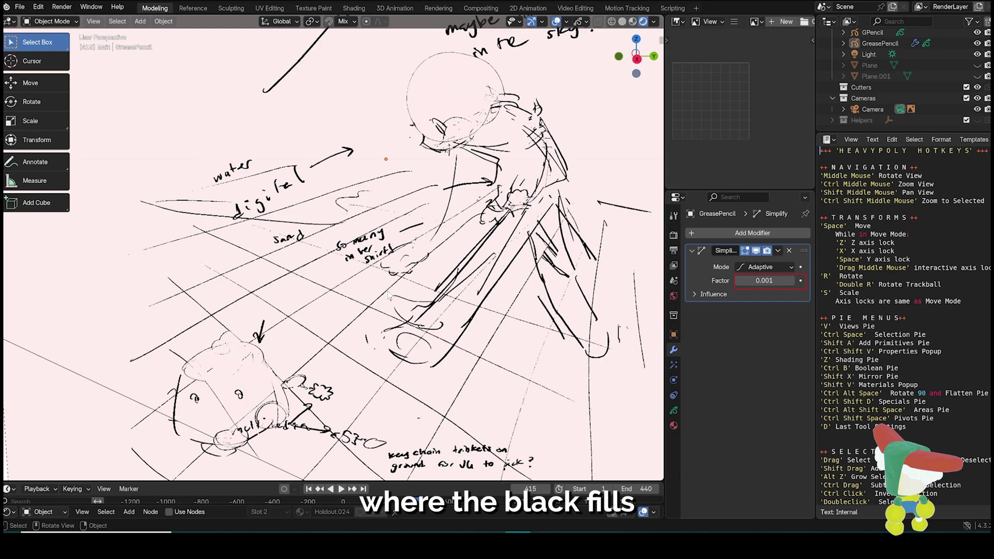
# Try the Simplify modifier's Sample mode on the trace with a length of 0.005 m
pyautogui.keyDown('shift'); pyautogui.moveTo(301, 404); pyautogui.dragTo(429, 283, button='middle'); pyautogui.keyUp('shift')
pyautogui.moveTo(301, 373)
pyautogui.keyDown('ctrl'); pyautogui.mouseDown(button='middle')
pyautogui.moveTo(301, 303)
pyautogui.moveTo(301, 351)
pyautogui.moveTo(300, 333)
pyautogui.mouseUp(button='middle'); pyautogui.keyUp('ctrl')
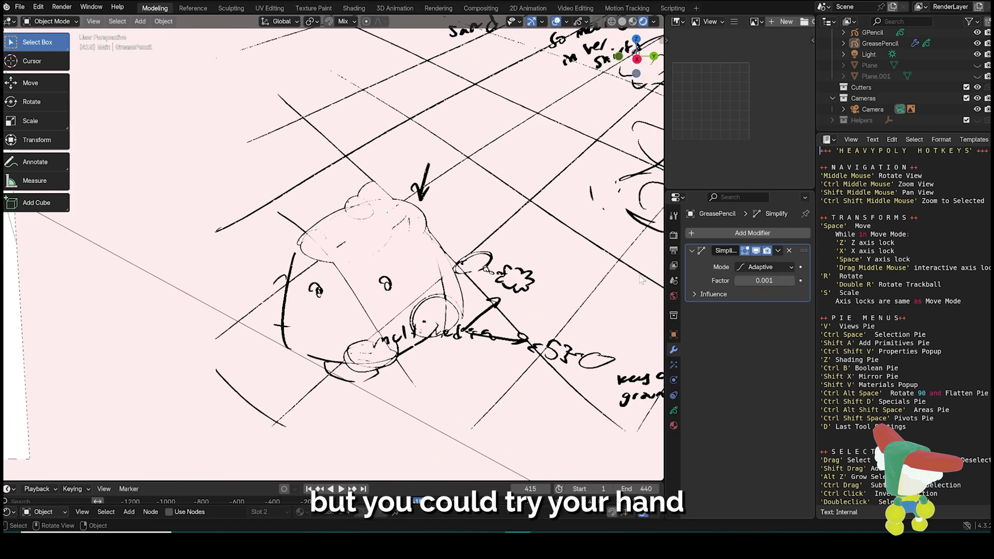
pyautogui.click(763, 267)
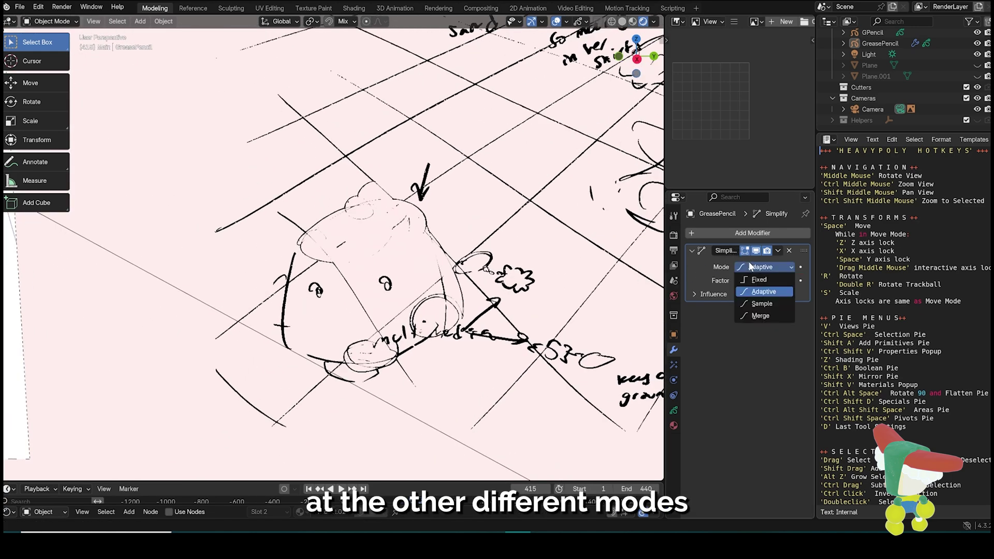
pyautogui.click(756, 301)
pyautogui.moveTo(771, 280); pyautogui.dragTo(746, 286)
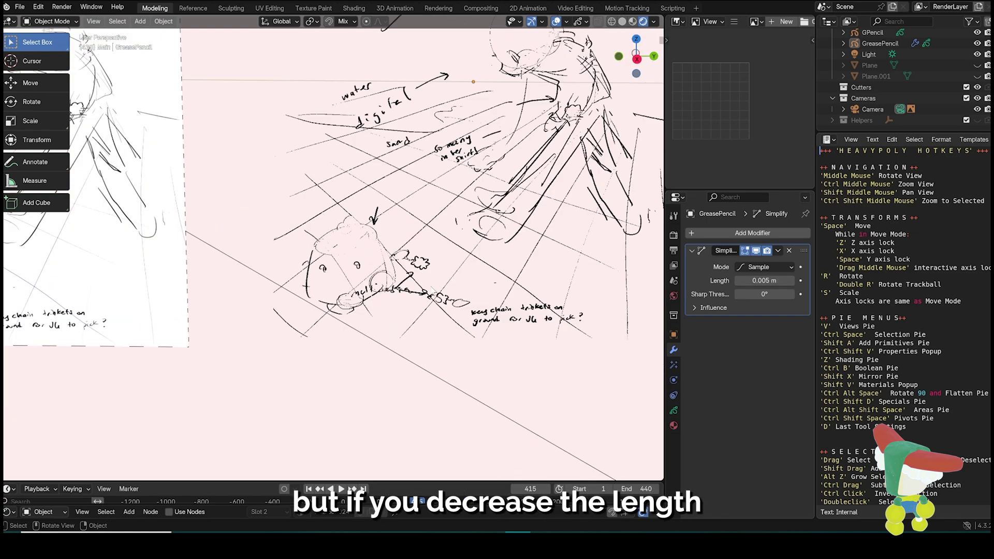
# Try the Simplify modifier's Fixed mode on the trace
pyautogui.moveTo(432, 291)
pyautogui.keyDown('shift'); pyautogui.mouseDown(button='middle')
pyautogui.moveTo(417, 413)
pyautogui.moveTo(379, 479)
pyautogui.mouseUp(button='middle'); pyautogui.keyUp('shift')
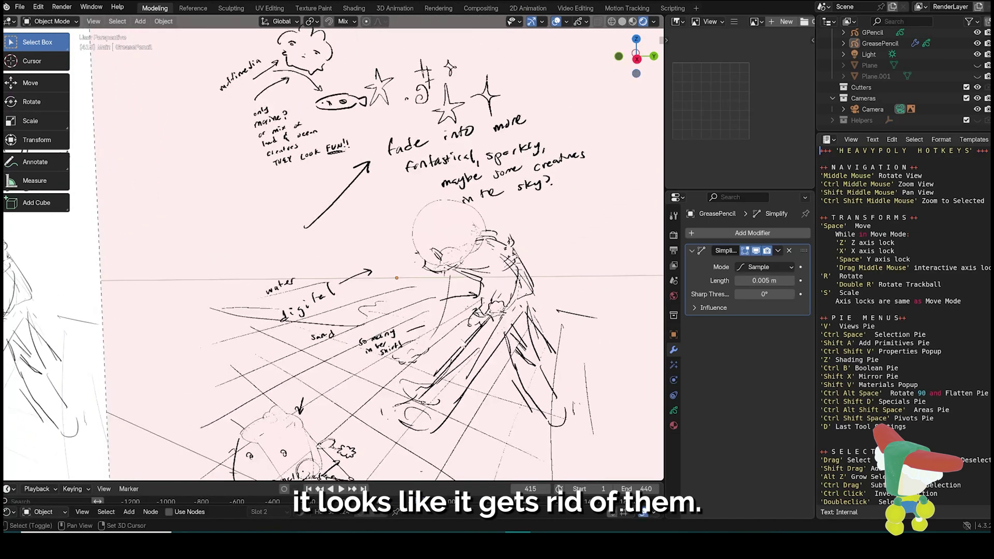
pyautogui.scroll(3, 463, 237)
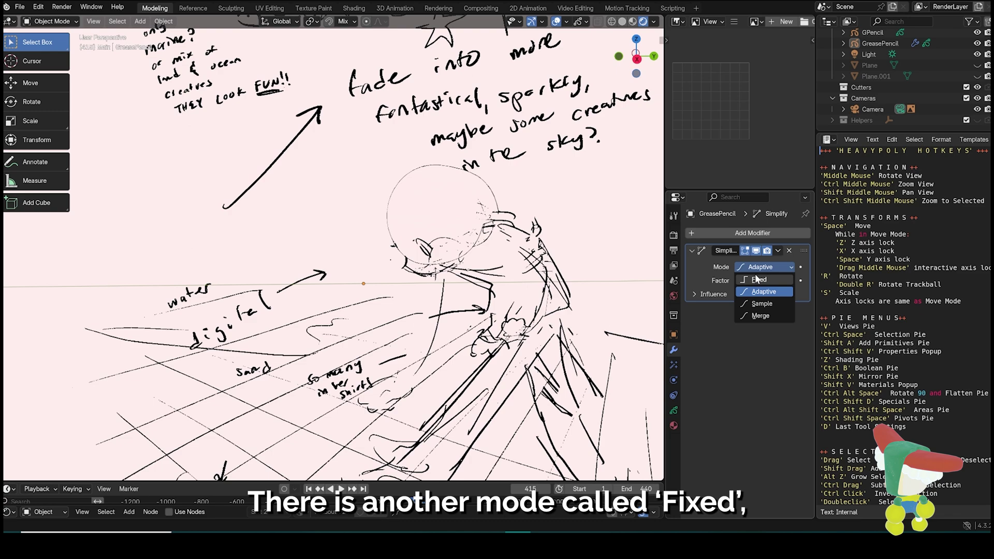
pyautogui.click(757, 279)
pyautogui.scroll(-2, 431, 300)
pyautogui.keyDown('shift'); pyautogui.moveTo(334, 414); pyautogui.dragTo(362, 324, button='middle'); pyautogui.keyUp('shift')
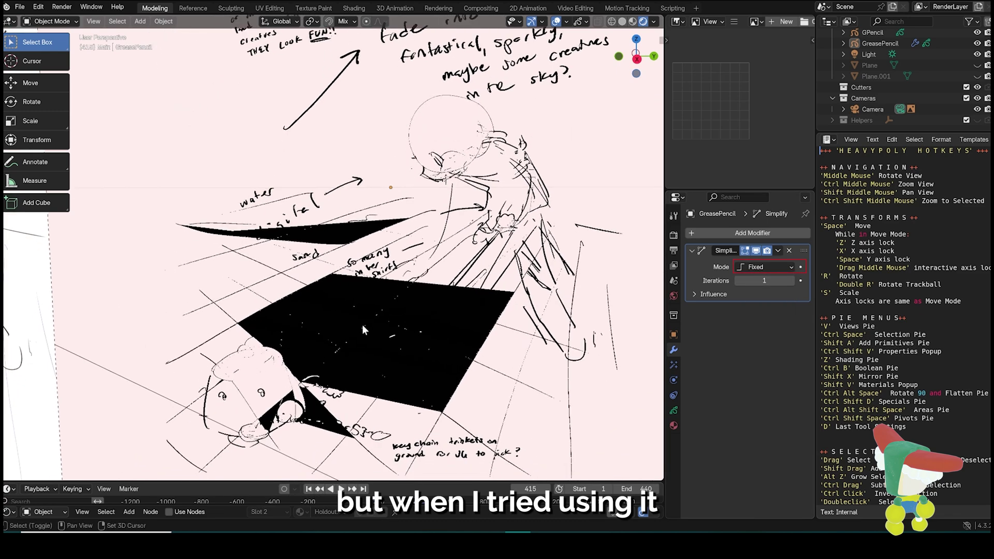
# Examine the filled areas and handwritten notes of the trace in Fixed mode
pyautogui.scroll(3, 362, 323)
pyautogui.keyDown('shift'); pyautogui.moveTo(291, 377); pyautogui.dragTo(392, 279, button='middle'); pyautogui.keyUp('shift')
pyautogui.keyDown('shift'); pyautogui.moveTo(337, 392); pyautogui.dragTo(255, 305, button='middle'); pyautogui.keyUp('shift')
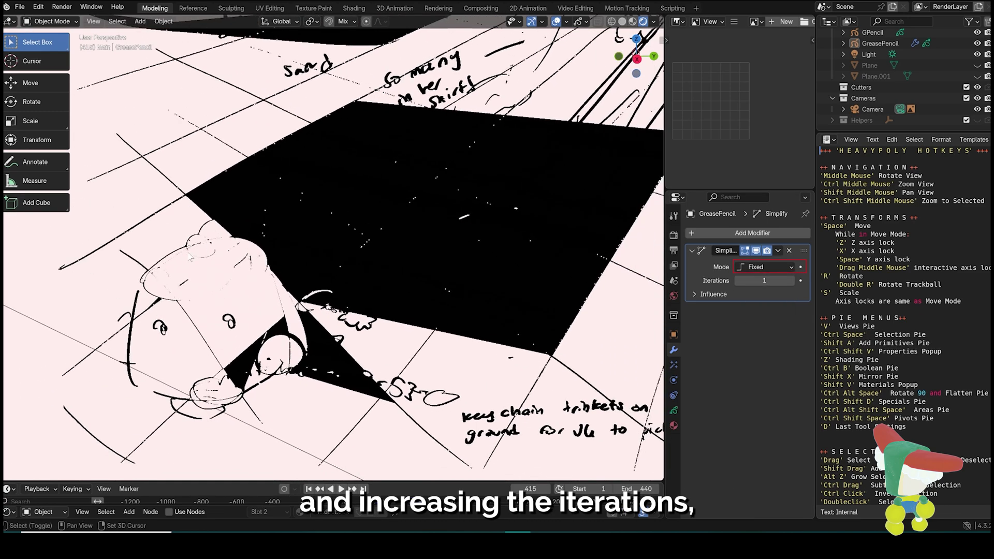
pyautogui.scroll(-4, 403, 259)
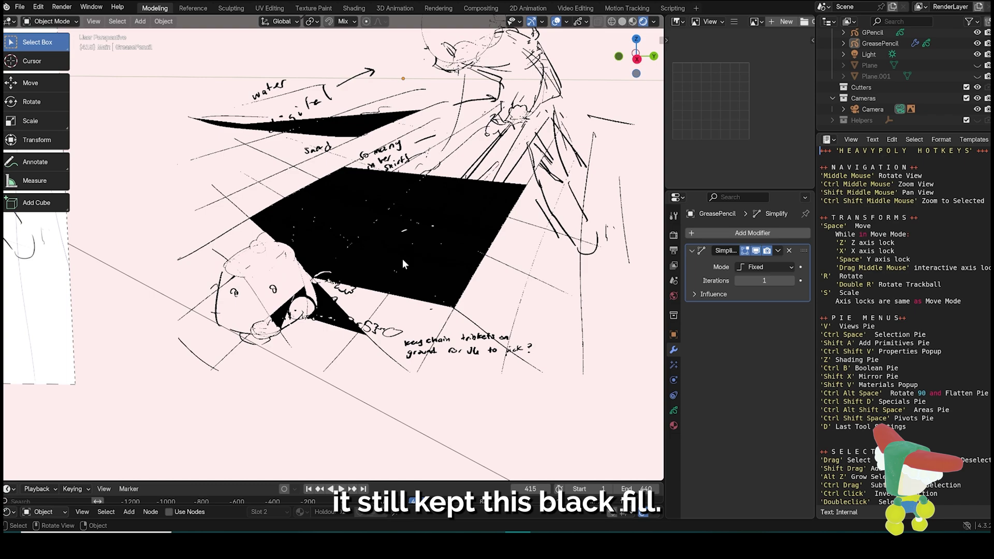
pyautogui.keyDown('shift'); pyautogui.moveTo(402, 259); pyautogui.dragTo(522, 529, button='middle'); pyautogui.keyUp('shift')
pyautogui.keyDown('shift'); pyautogui.moveTo(383, 240); pyautogui.dragTo(352, 373, button='middle'); pyautogui.keyUp('shift')
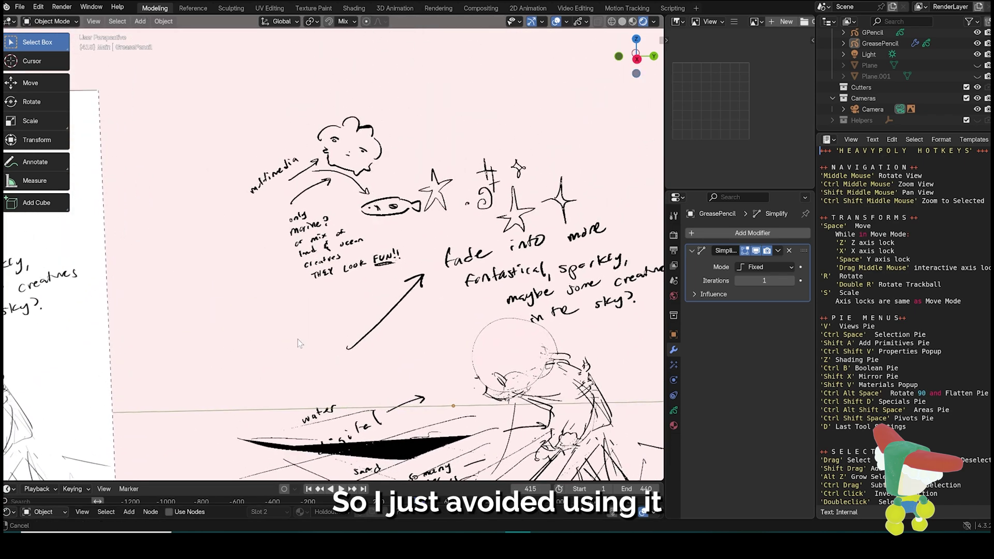
pyautogui.moveTo(297, 340)
pyautogui.keyDown('shift'); pyautogui.mouseDown(button='middle')
pyautogui.moveTo(827, 352)
pyautogui.moveTo(399, 378)
pyautogui.mouseUp(button='middle'); pyautogui.keyUp('shift')
pyautogui.scroll(5, 399, 378)
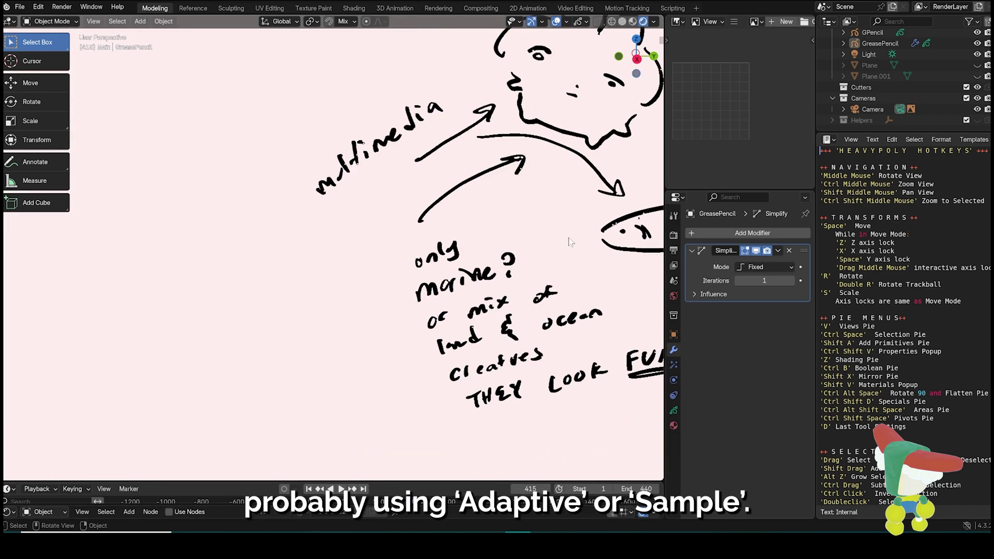
pyautogui.keyDown('shift'); pyautogui.moveTo(570, 242); pyautogui.dragTo(474, 253, button='middle'); pyautogui.keyUp('shift')
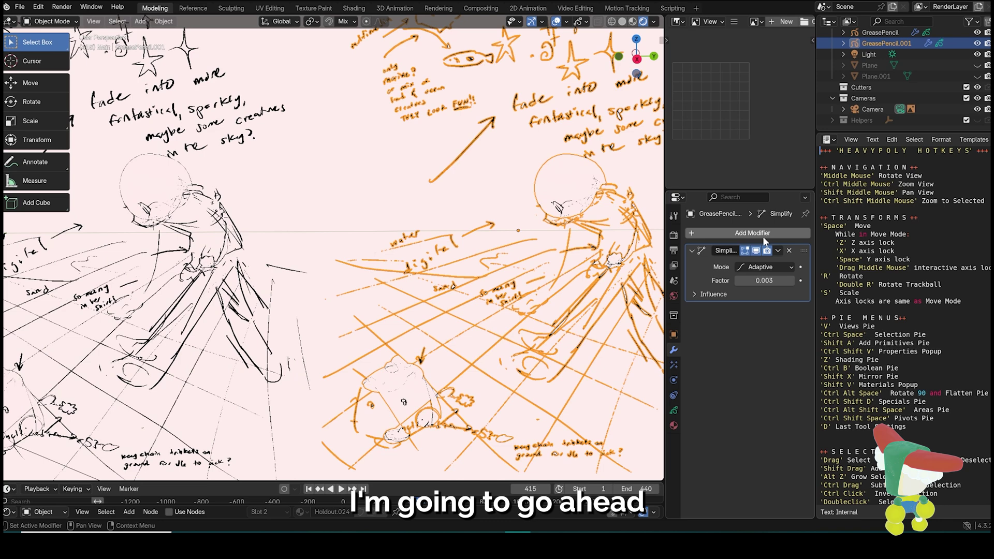
# Apply the Simplify modifier of GreasePencil.001 to the active keyframe, making its data single-user
pyautogui.click(779, 251)
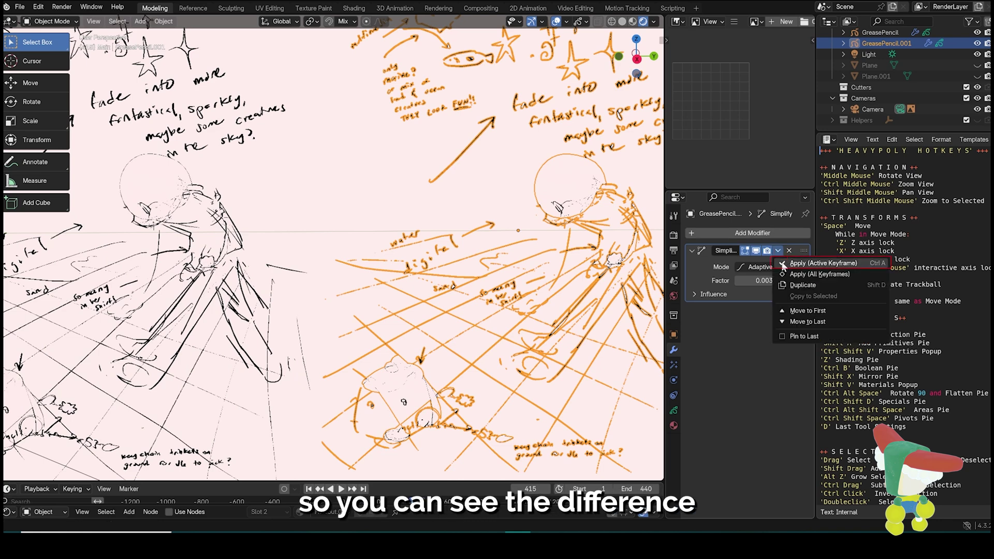
pyautogui.click(785, 264)
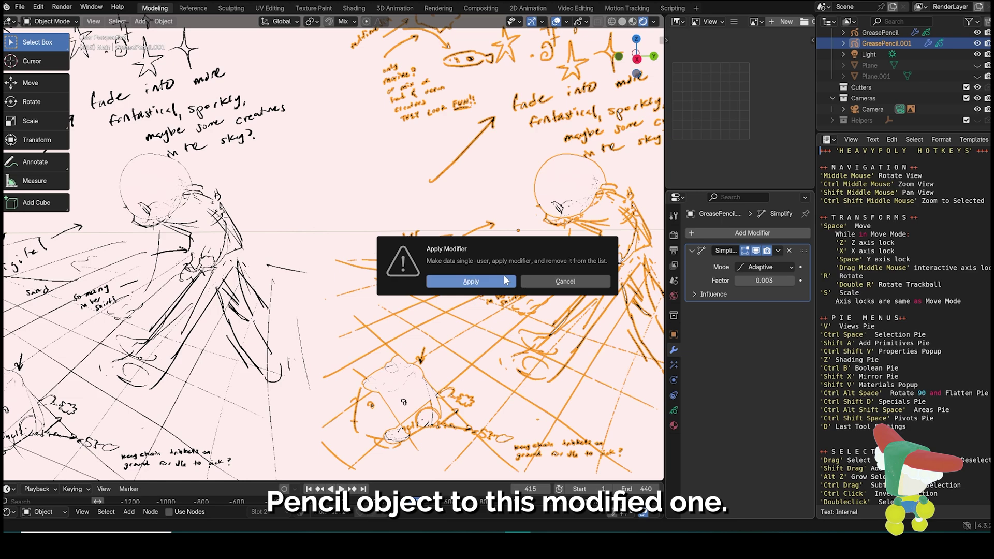
pyautogui.click(478, 281)
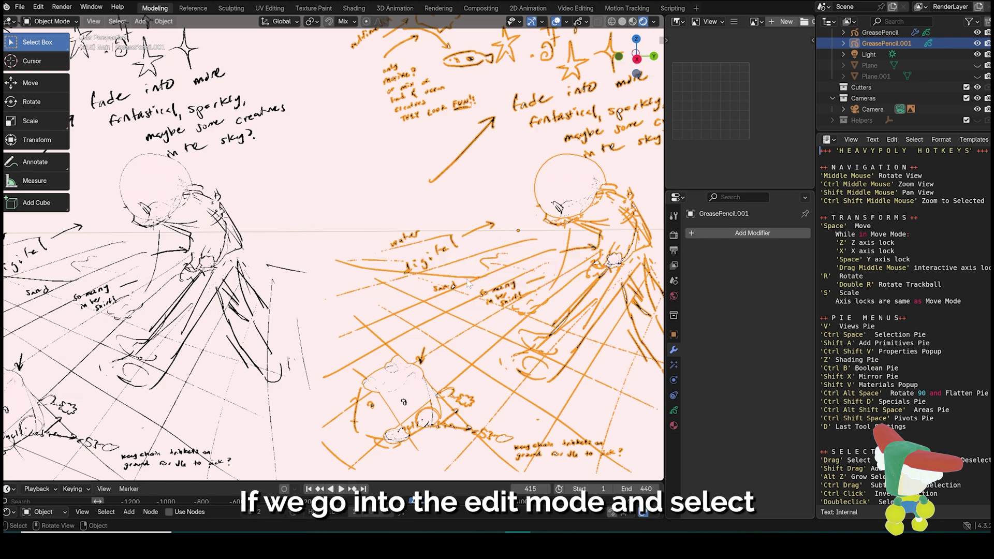
# Inspect the stroke points of the simplified GreasePencil.001 trace in Edit Mode by selecting areas around the stars and lettering
pyautogui.hotkey('ctrl', 'Tab')
pyautogui.click(427, 214)
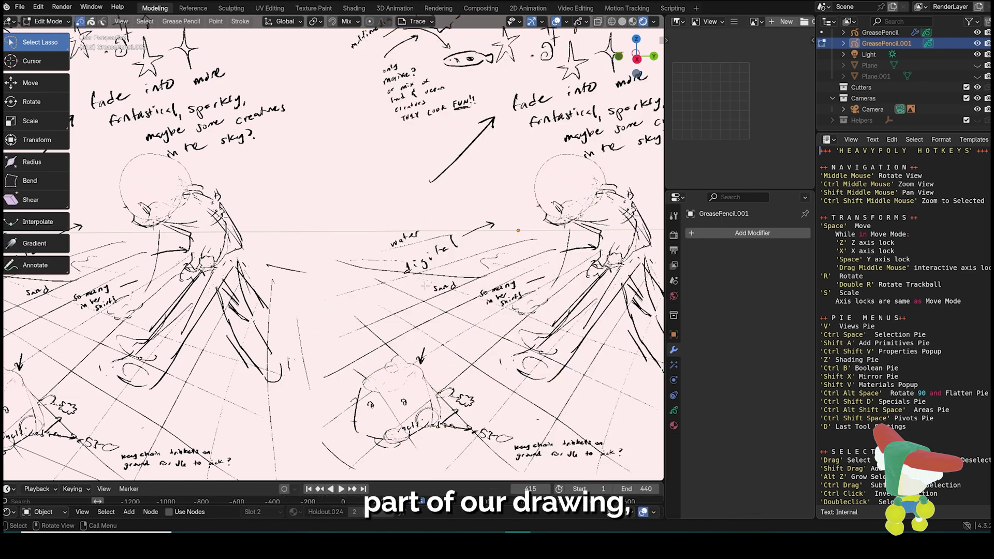
pyautogui.keyDown('shift'); pyautogui.moveTo(455, 287); pyautogui.dragTo(353, 234, button='middle'); pyautogui.keyUp('shift')
pyautogui.moveTo(378, 220)
pyautogui.mouseDown()
pyautogui.moveTo(362, 279)
pyautogui.moveTo(383, 215)
pyautogui.mouseUp()
pyautogui.moveTo(341, 256)
pyautogui.keyDown('ctrl'); pyautogui.mouseDown(button='middle')
pyautogui.moveTo(375, 259)
pyautogui.moveTo(485, 330)
pyautogui.moveTo(494, 143)
pyautogui.mouseUp(button='middle'); pyautogui.keyUp('ctrl')
pyautogui.moveTo(494, 143)
pyautogui.keyDown('shift'); pyautogui.mouseDown(button='middle')
pyautogui.moveTo(480, 169)
pyautogui.moveTo(471, 286)
pyautogui.mouseUp(button='middle'); pyautogui.keyUp('shift')
pyautogui.moveTo(544, 176); pyautogui.dragTo(435, 207)
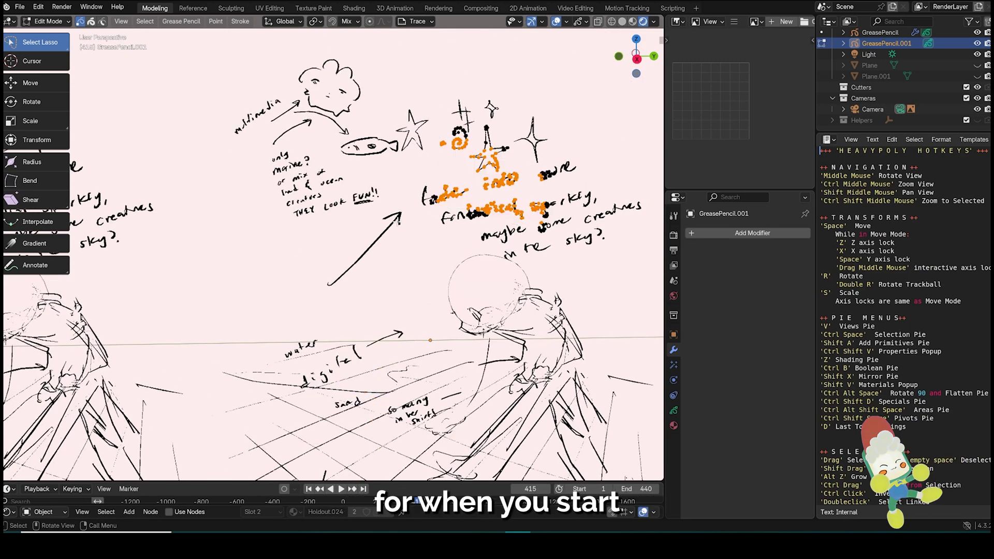
pyautogui.click(397, 222)
pyautogui.keyDown('ctrl'); pyautogui.moveTo(397, 221); pyautogui.dragTo(356, 253, button='middle'); pyautogui.keyUp('ctrl')
pyautogui.scroll(4, 356, 252)
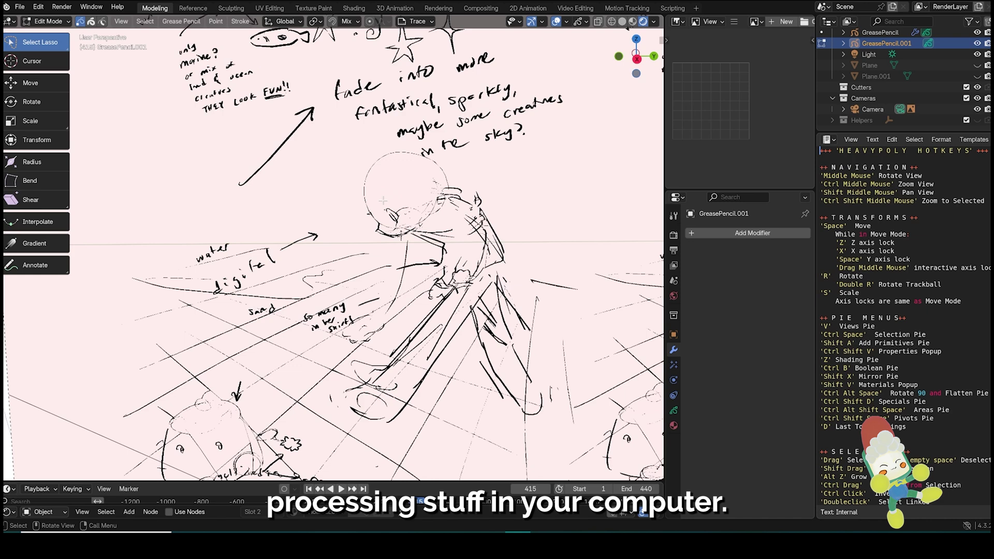
# Return to Object Mode and switch off the viewport display of the Simplify modifier on the original GreasePencil trace
pyautogui.press('Tab')
pyautogui.click(418, 131)
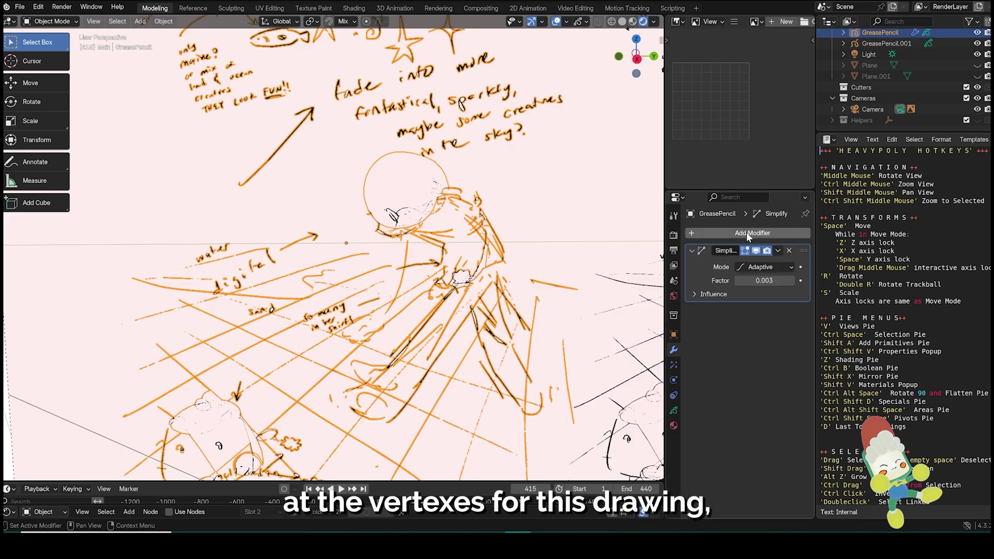
pyautogui.click(755, 251)
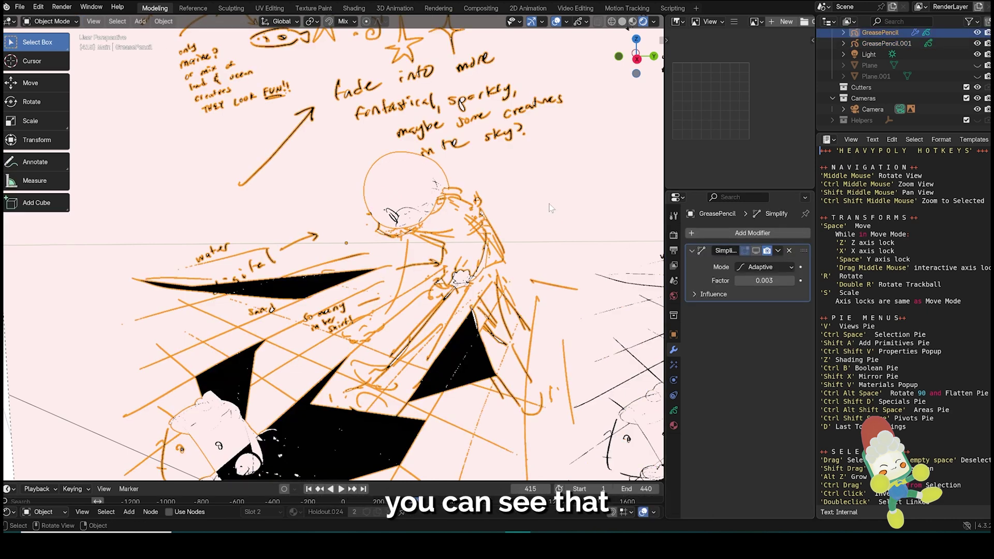
# Inspect the unsimplified GreasePencil trace's stroke points around the figure's head in Edit Mode
pyautogui.click(513, 224)
pyautogui.scroll(-3, 513, 224)
pyautogui.click(404, 183)
pyautogui.hotkey('ctrl', 'space')
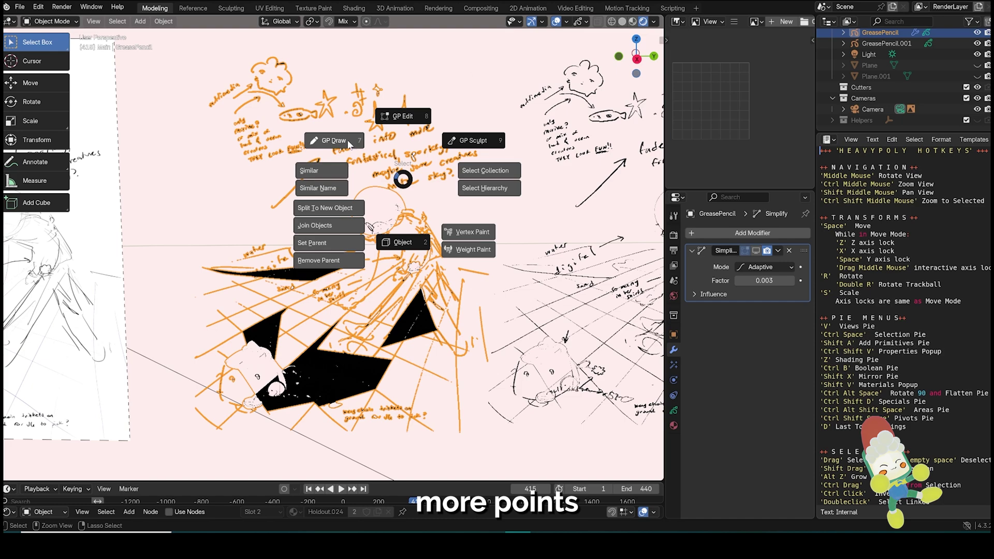
pyautogui.click(409, 115)
pyautogui.scroll(2, 346, 181)
pyautogui.scroll(1, 347, 181)
pyautogui.moveTo(346, 181); pyautogui.dragTo(420, 139)
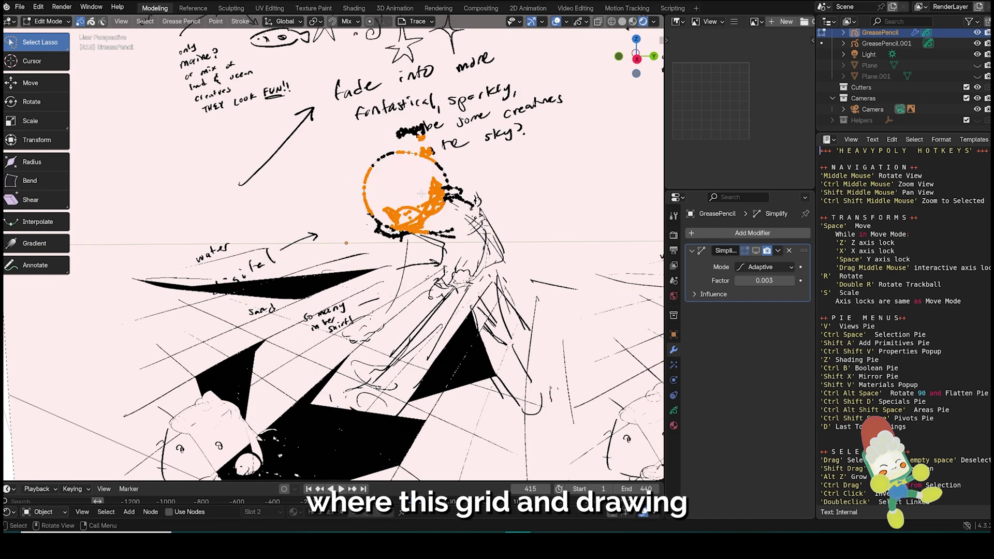
# Examine the stroke points along the floor grid of the unsimplified trace and compare it with the simplified copy
pyautogui.moveTo(324, 343); pyautogui.dragTo(364, 267)
pyautogui.keyDown('ctrl'); pyautogui.moveTo(374, 342); pyautogui.dragTo(375, 269, button='middle'); pyautogui.keyUp('ctrl')
pyautogui.keyDown('shift'); pyautogui.moveTo(270, 393); pyautogui.dragTo(373, 285, button='middle'); pyautogui.keyUp('shift')
pyautogui.moveTo(230, 360); pyautogui.dragTo(342, 431)
pyautogui.scroll(3, 341, 431)
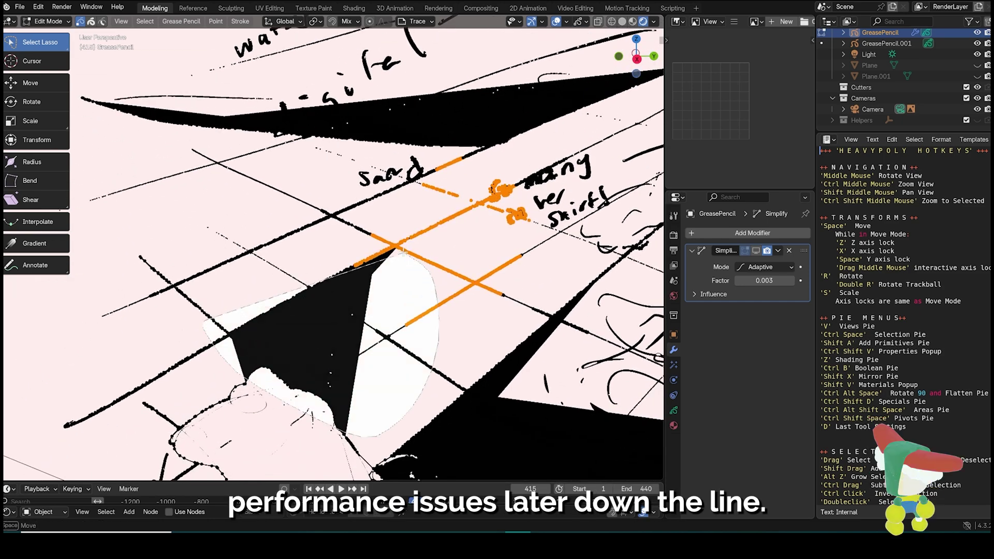
pyautogui.scroll(2, 305, 290)
pyautogui.click(296, 305)
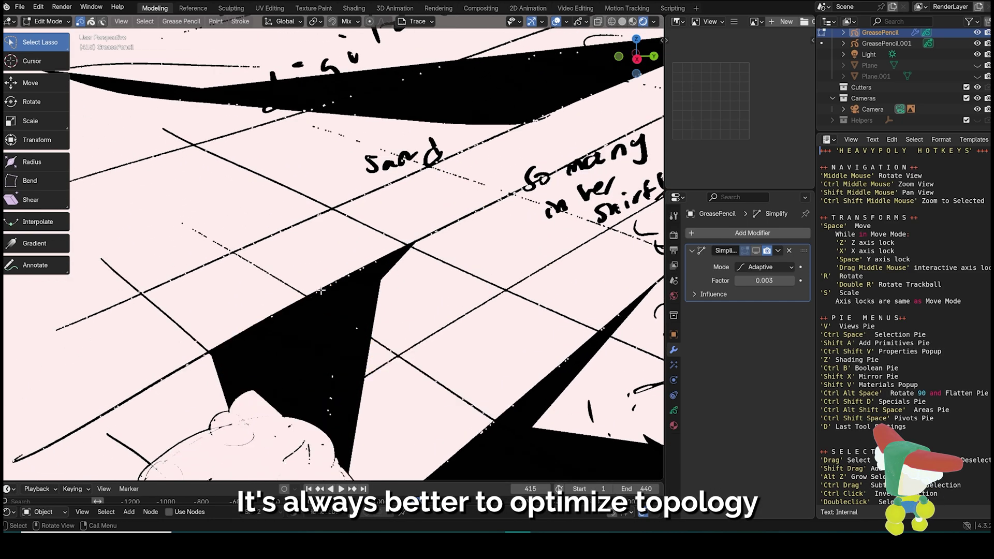
pyautogui.scroll(-8, 321, 291)
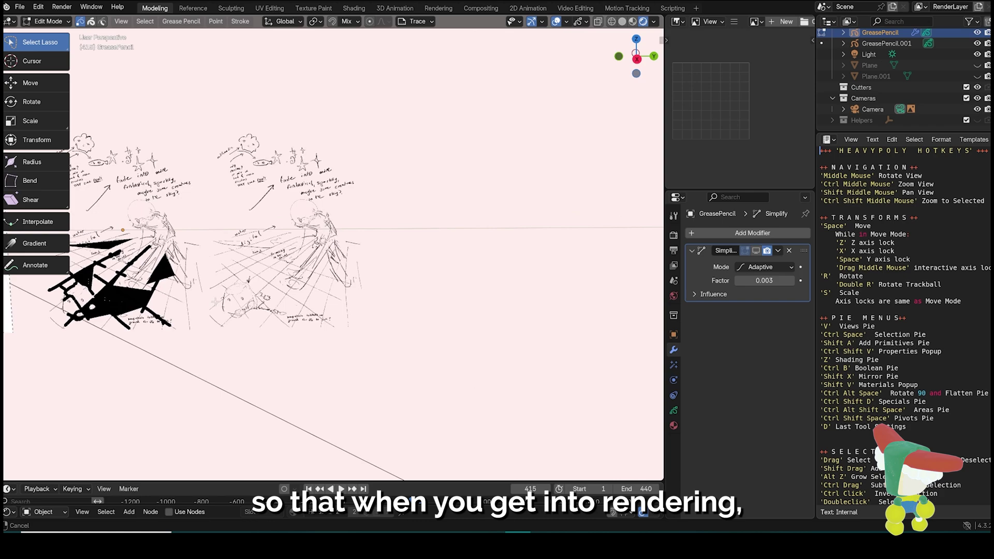
pyautogui.scroll(6, 398, 287)
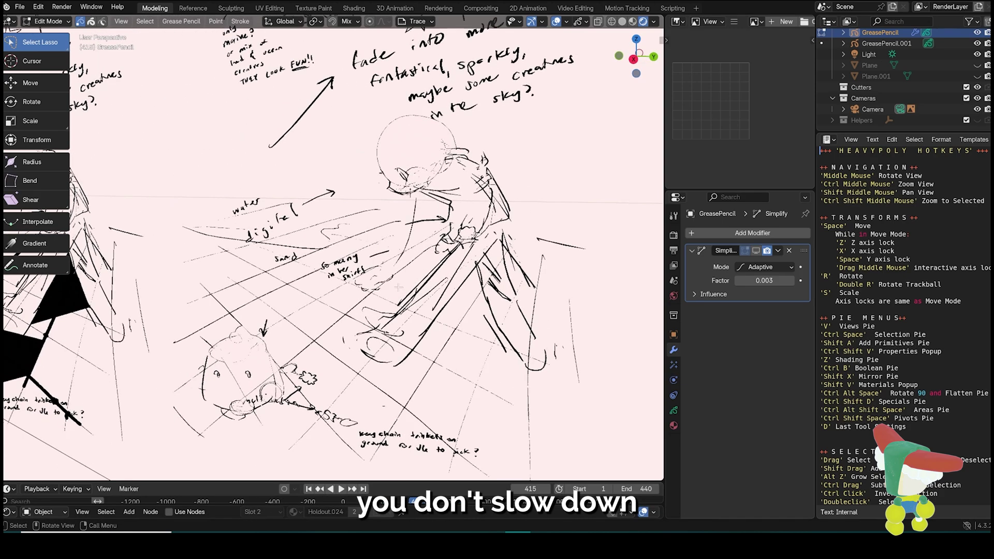
# Adjust the Noise Scale of the Noise modifier on GreasePencil.001
pyautogui.click(21, 8)
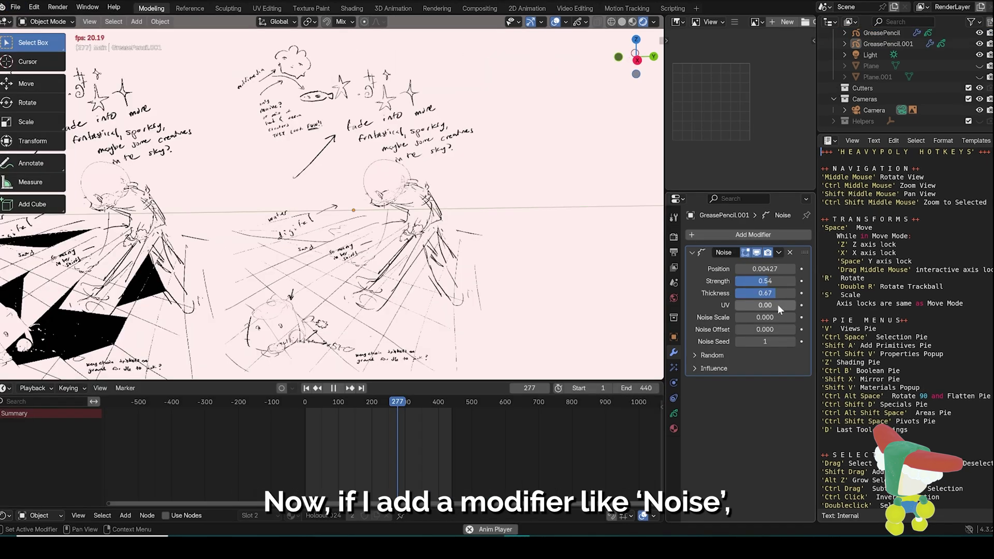
pyautogui.moveTo(743, 320); pyautogui.dragTo(754, 321)
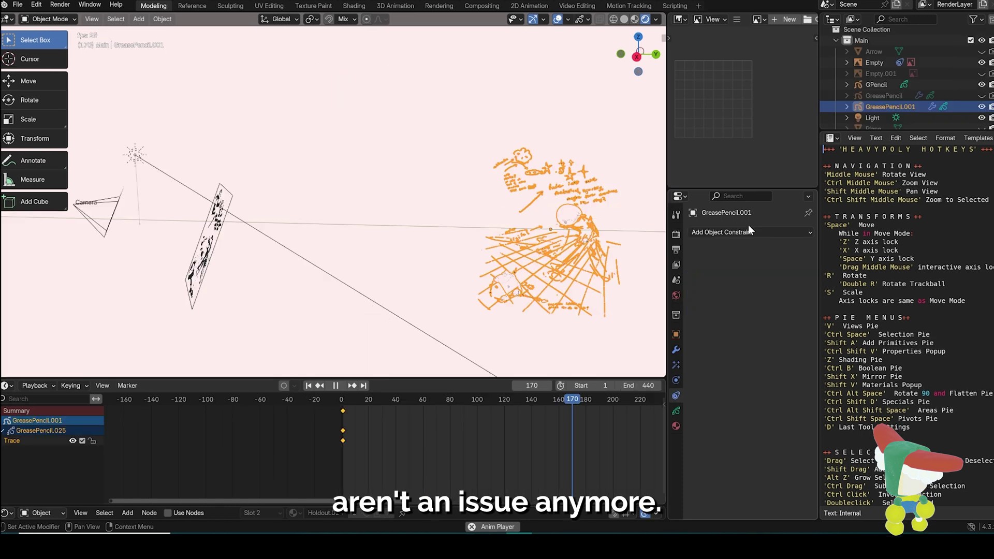
# Add a Copy Transforms constraint to GreasePencil.001 with the Empty as its target
pyautogui.click(747, 232)
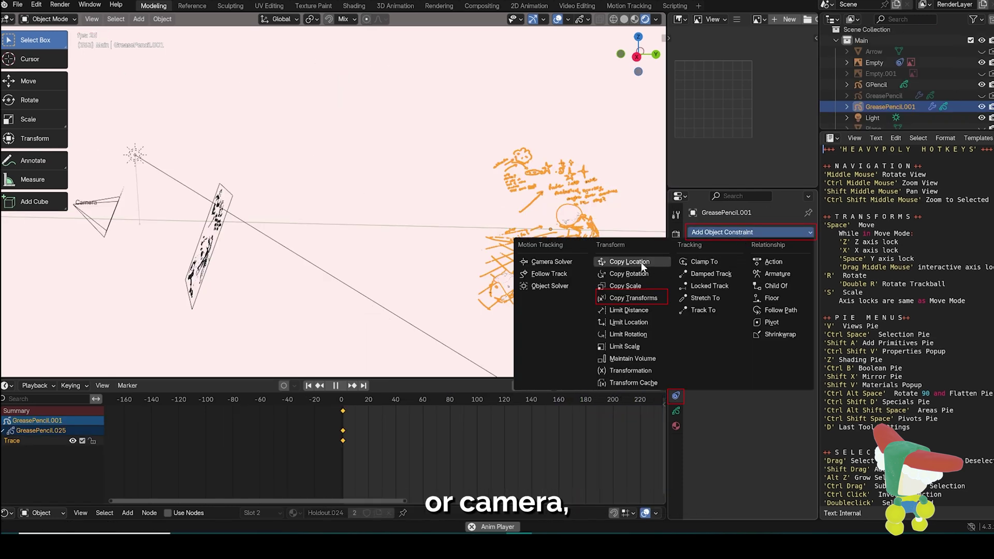
pyautogui.click(638, 303)
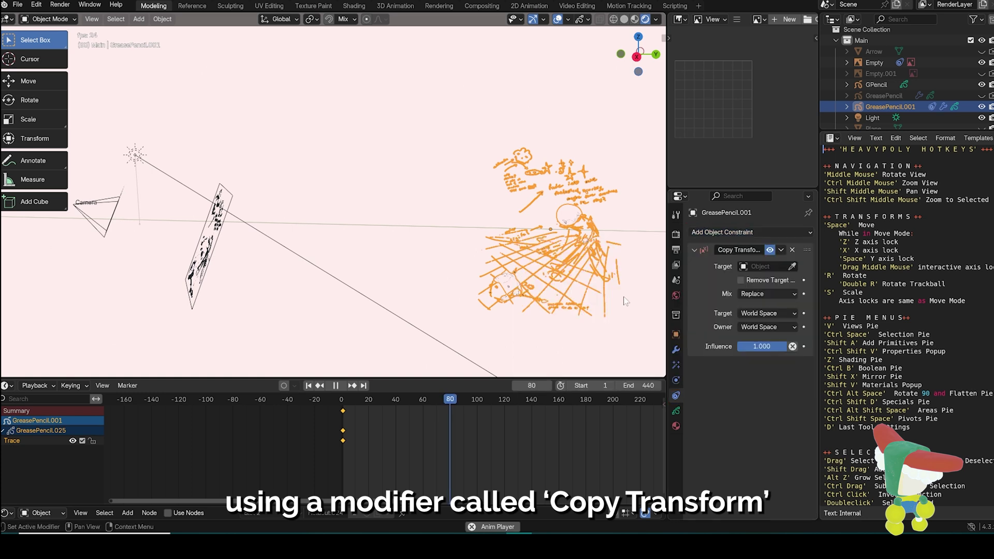
pyautogui.click(792, 266)
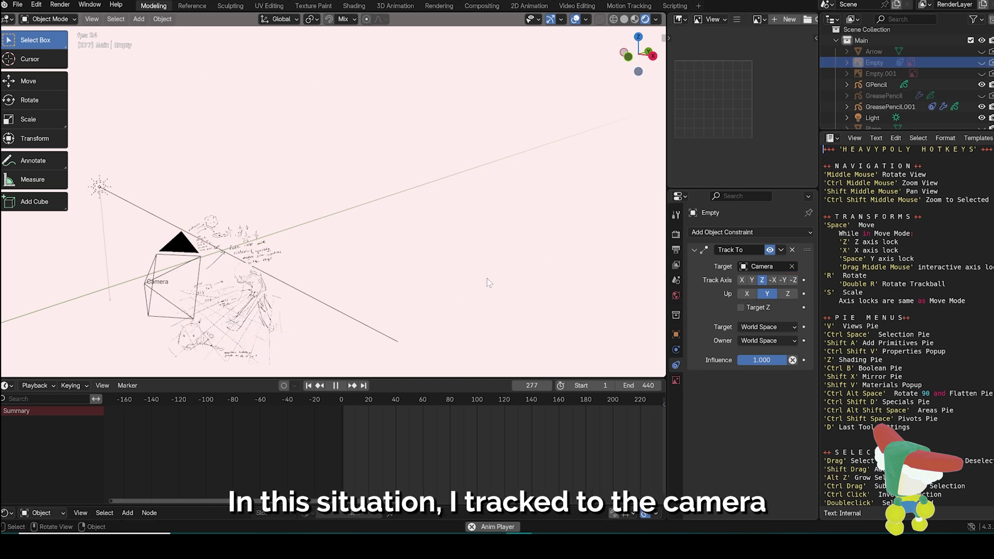
# Check the trace through the camera view with the Empty tracked to the Camera
pyautogui.press('KP_0')
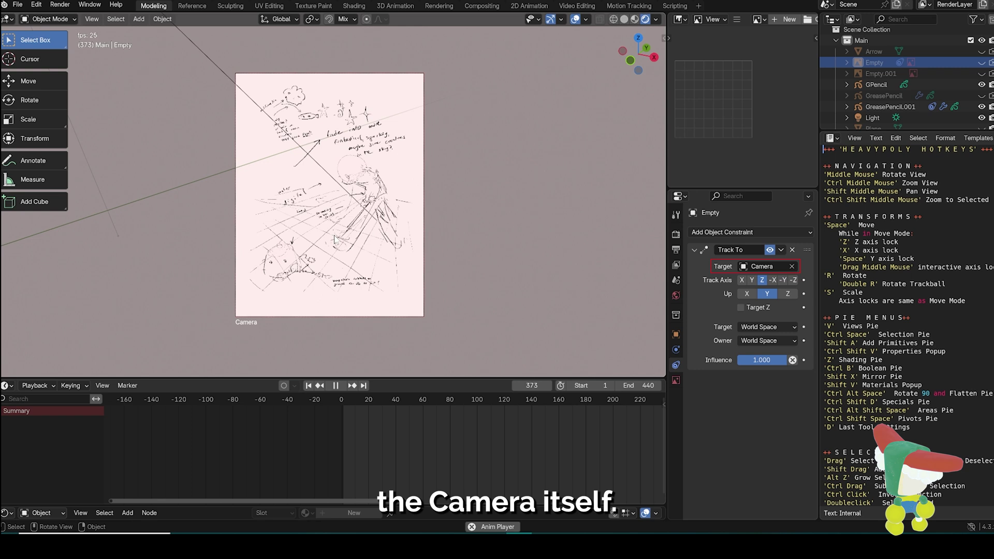
pyautogui.scroll(-4, 961, 70)
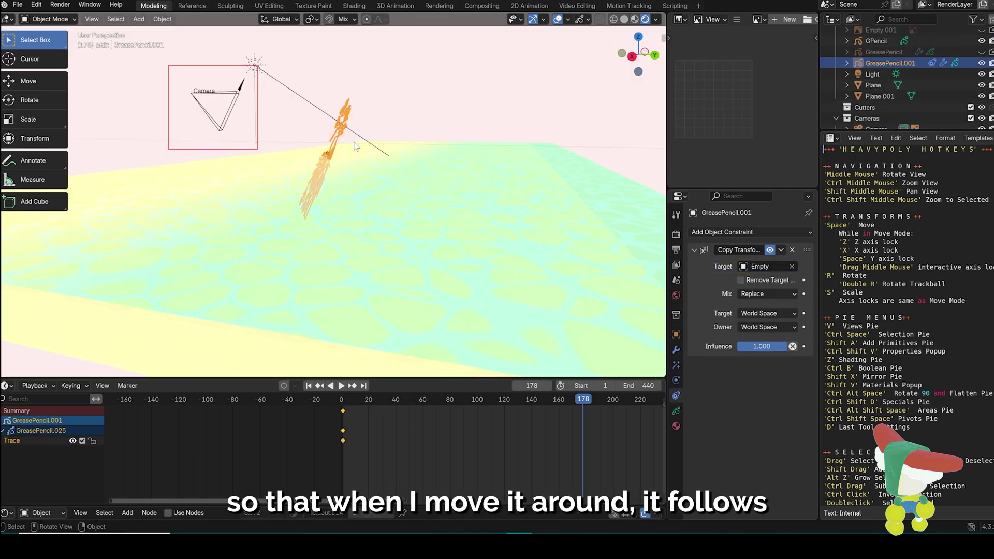
pyautogui.moveTo(331, 150); pyautogui.dragTo(336, 136)
pyautogui.press('h')
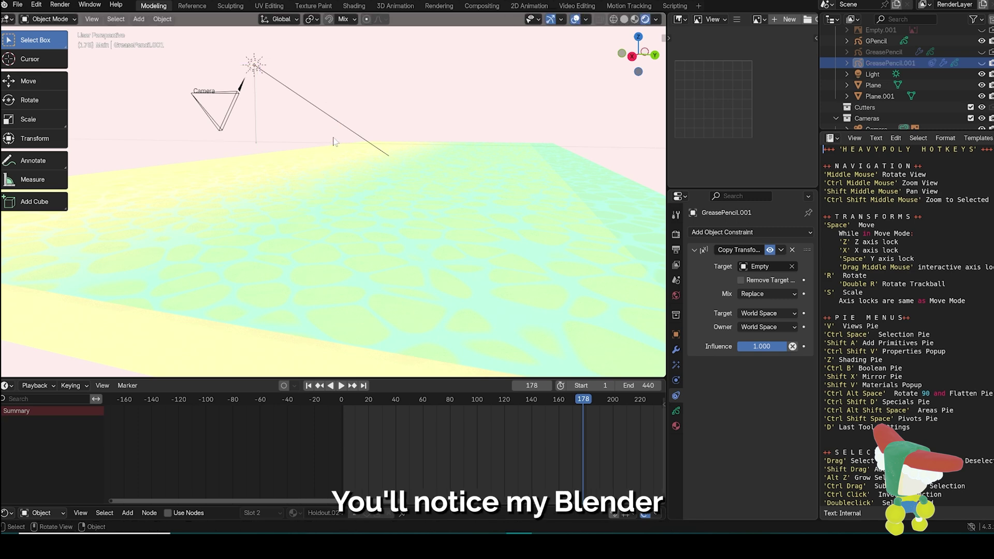
pyautogui.hotkey('ctrl', 'z')
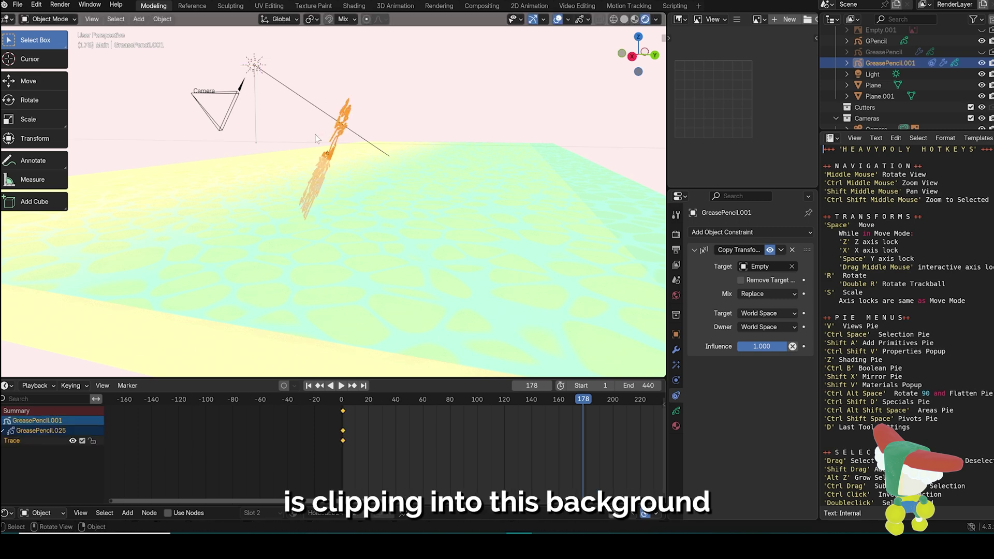
# Apply the Copy Transforms constraint of GreasePencil.001 and move the trace closer to the camera
pyautogui.click(779, 250)
pyautogui.click(787, 262)
pyautogui.press('g')
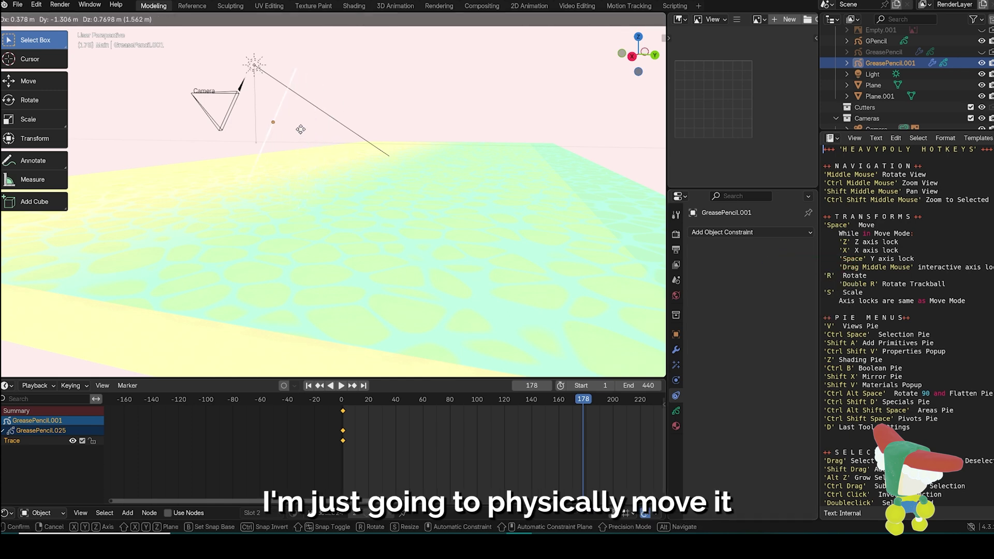
pyautogui.click(296, 131)
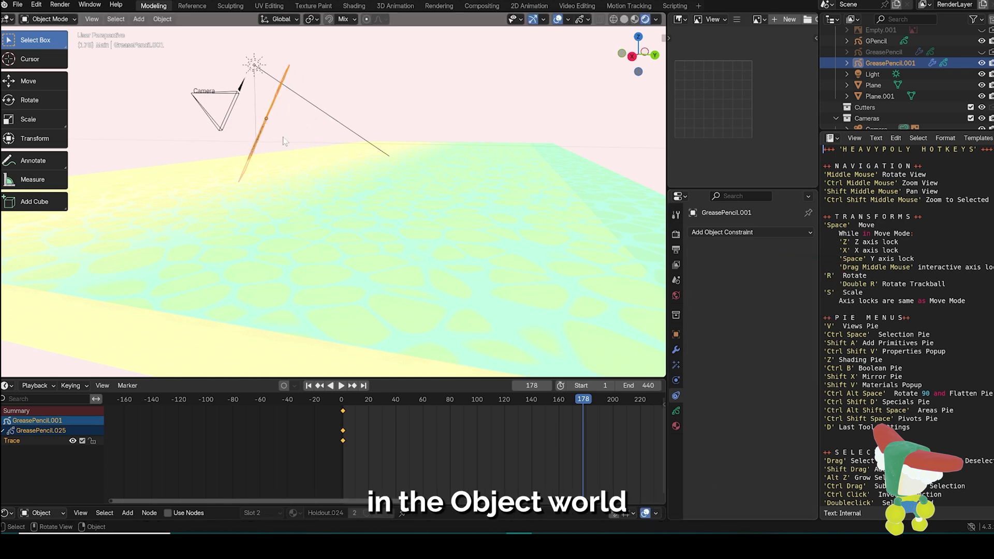
# Scale down GreasePencil.001 in camera view and reposition it to fit inside the camera frame
pyautogui.press('KP_0')
pyautogui.press('s')
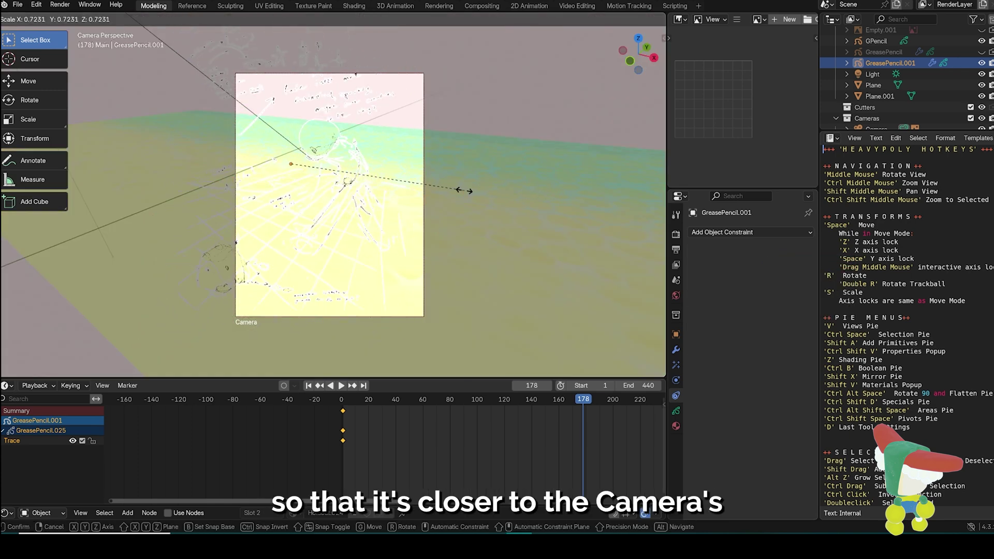
pyautogui.click(410, 182)
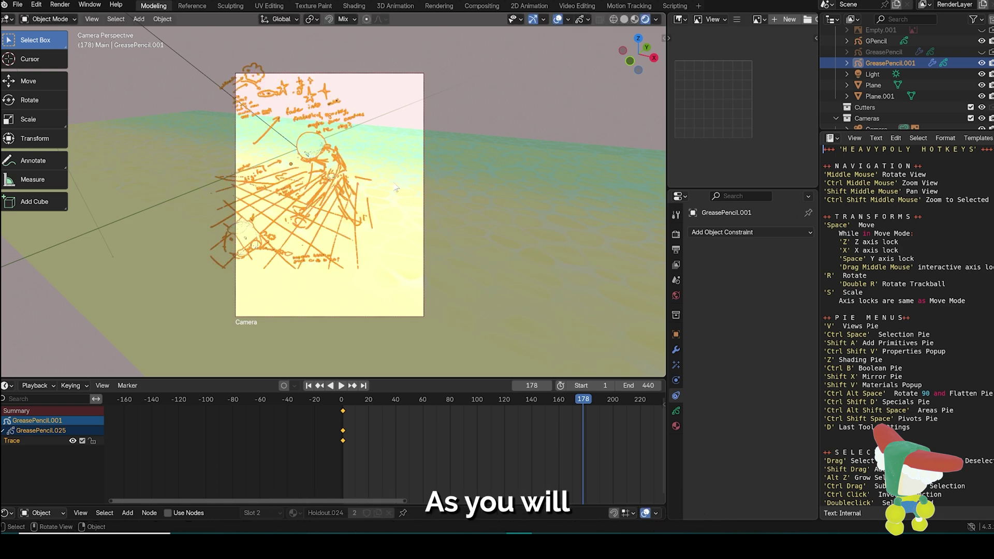
pyautogui.press('g')
pyautogui.click(403, 210)
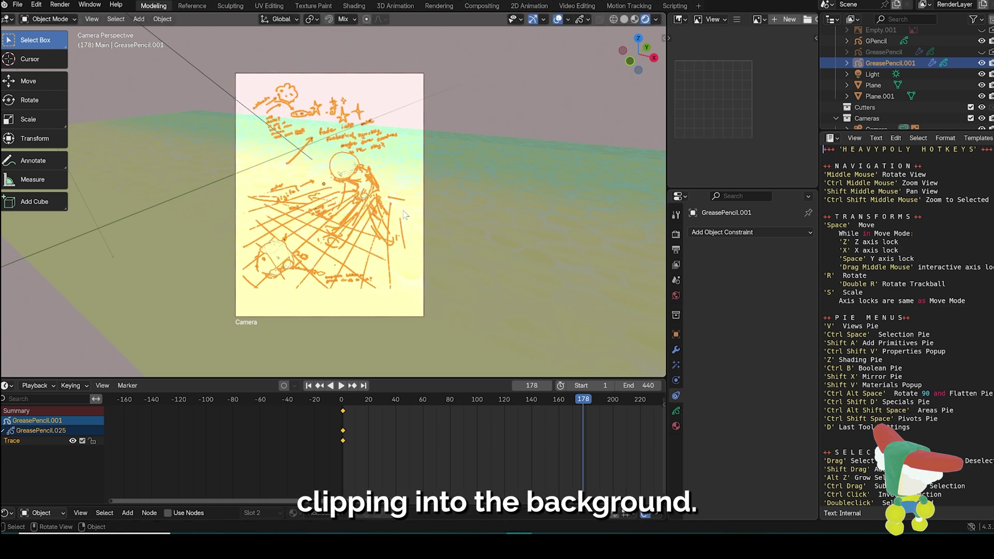
# Add a Track To constraint to GreasePencil.001 targeting the Camera, with Z as the track axis
pyautogui.press('KP_0')
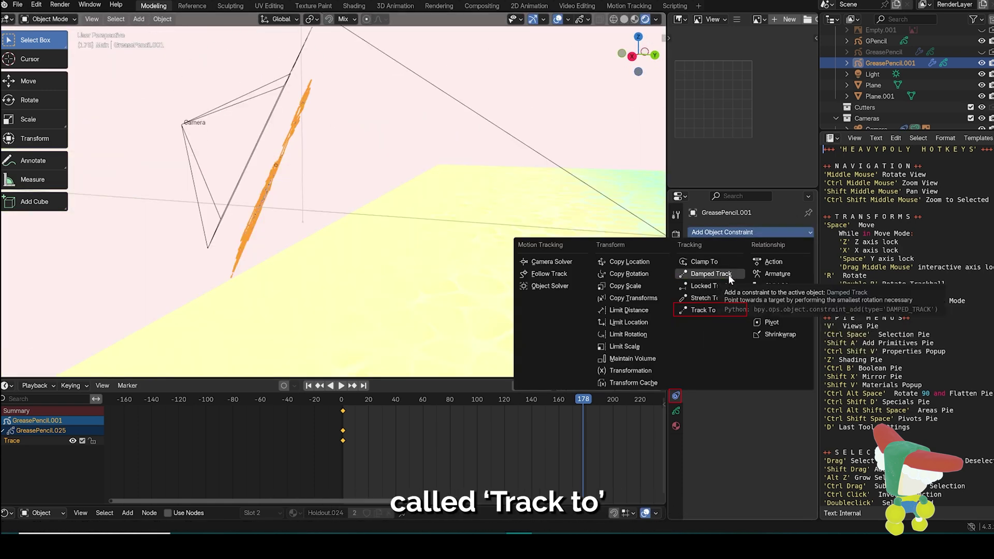
pyautogui.click(731, 309)
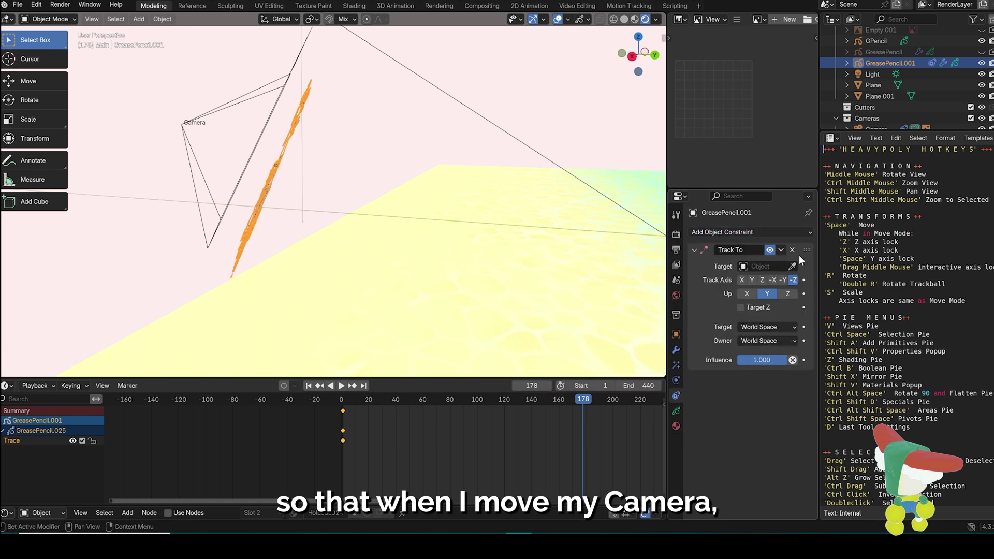
pyautogui.click(295, 69)
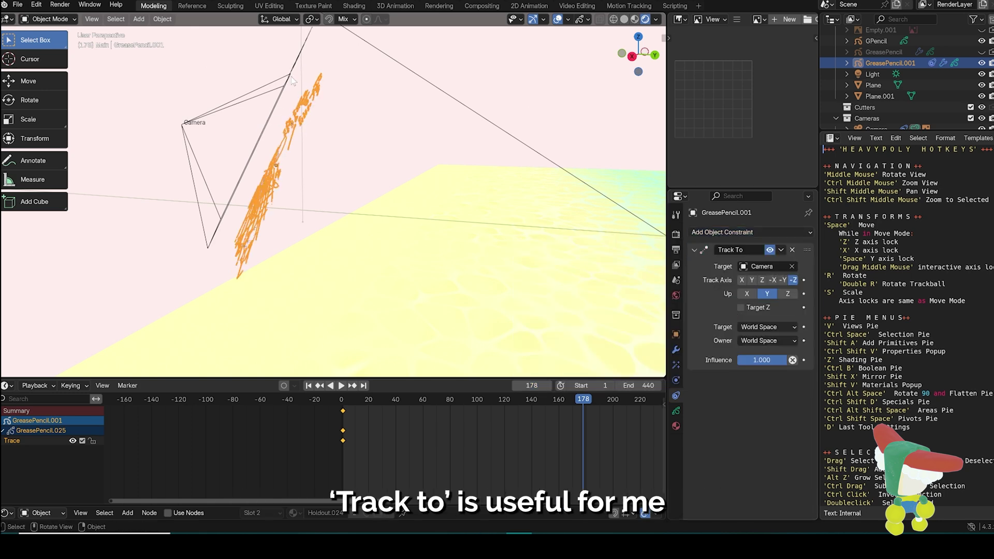
pyautogui.moveTo(270, 225)
pyautogui.mouseDown(button='middle')
pyautogui.moveTo(497, 248)
pyautogui.moveTo(425, 229)
pyautogui.mouseUp(button='middle')
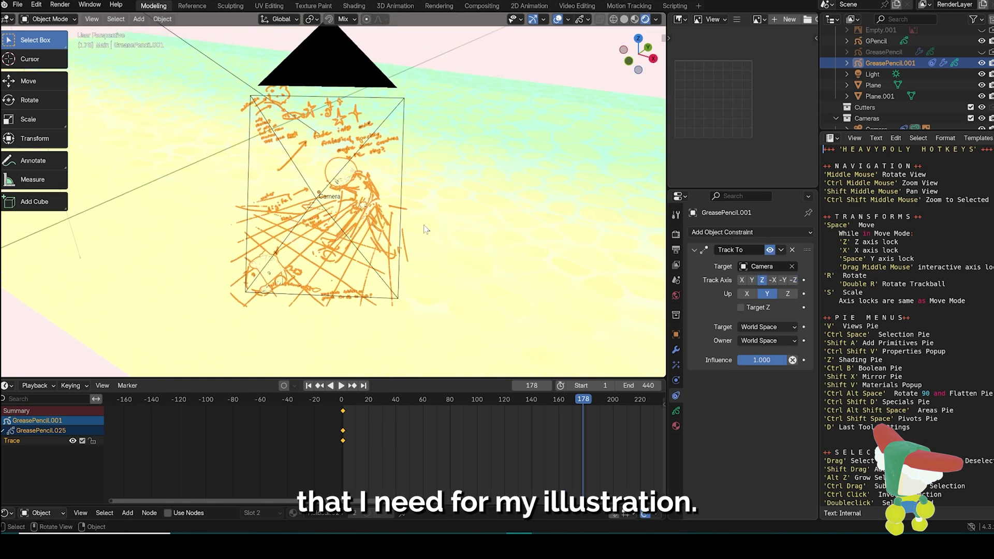
# Set the camera's focal length to 25 mm while looking through the camera
pyautogui.press('KP_0')
pyautogui.moveTo(342, 235)
pyautogui.mouseDown(button='middle')
pyautogui.moveTo(348, 226)
pyautogui.moveTo(348, 238)
pyautogui.mouseUp(button='middle')
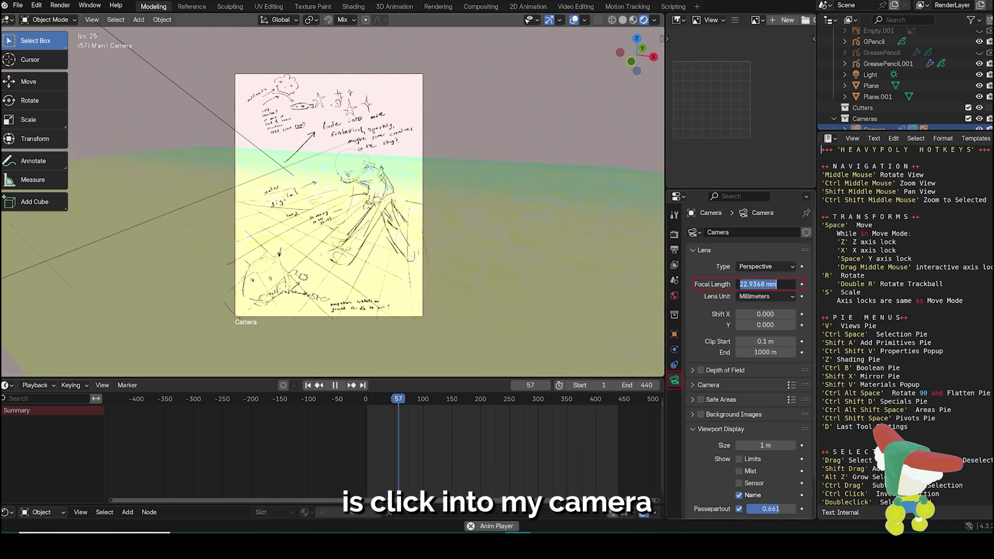
pyautogui.write('25')
pyautogui.press('Return')
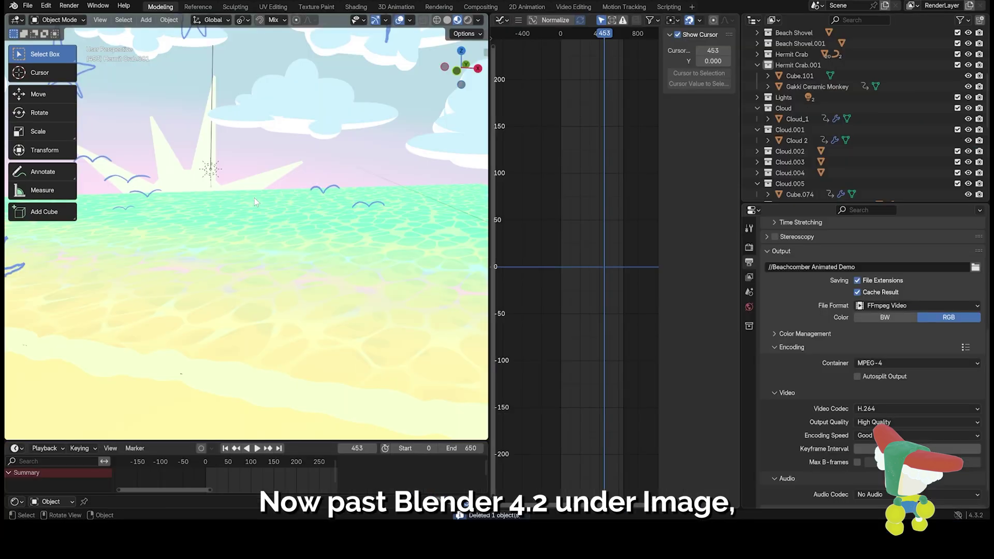
# Add animation.mov to the beach scene as a reference image and preview its playback
pyautogui.hotkey('shift', 'a')
pyautogui.moveTo(223, 242)
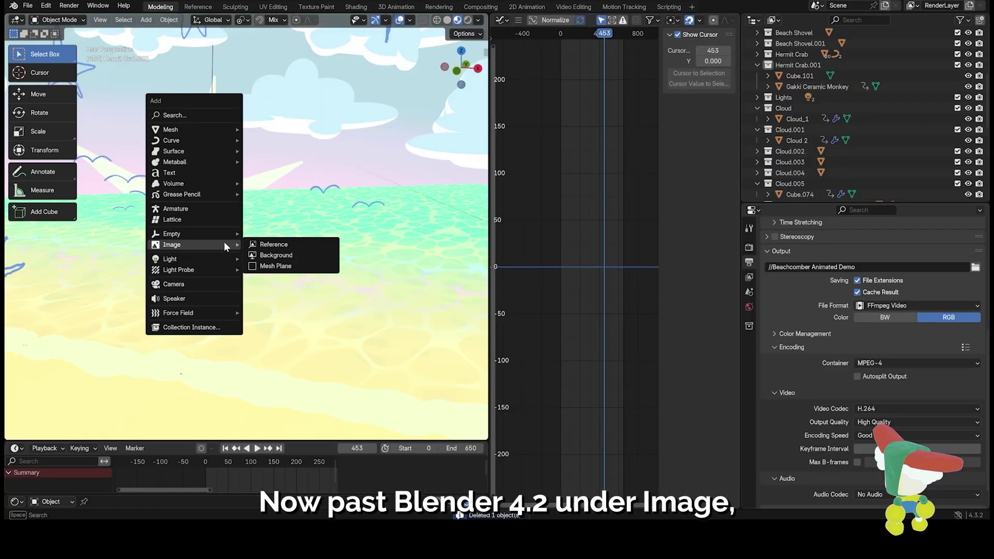
pyautogui.click(266, 247)
pyautogui.click(471, 265)
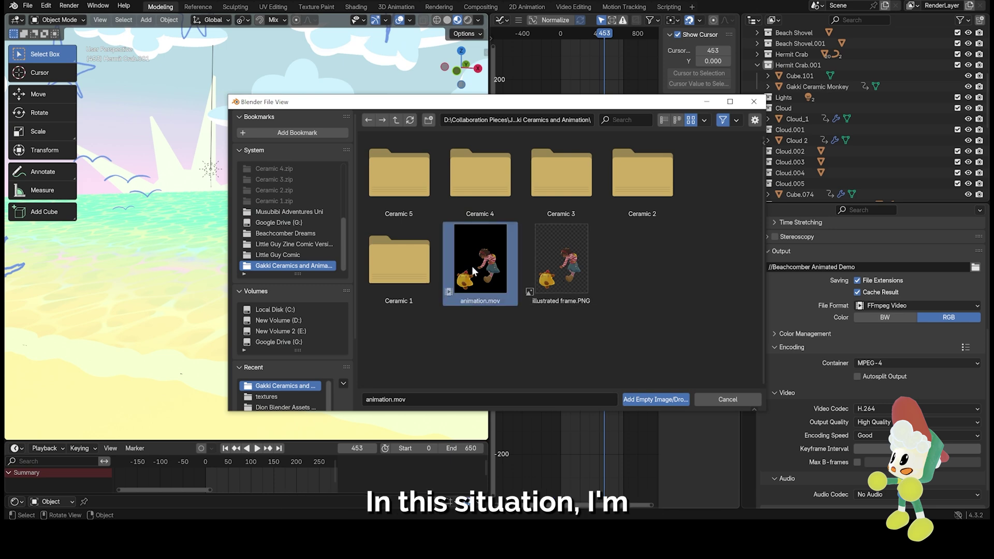
pyautogui.click(656, 399)
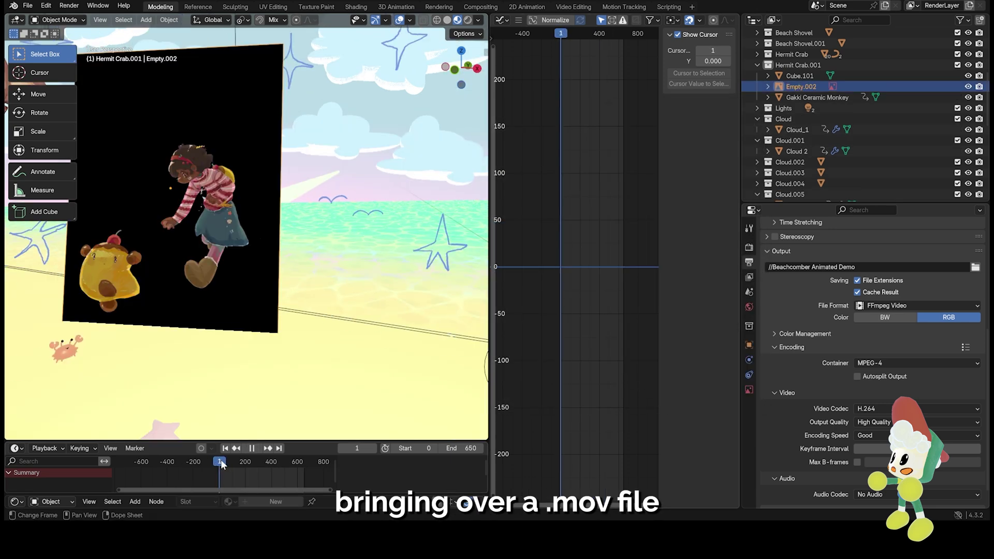
pyautogui.press('space')
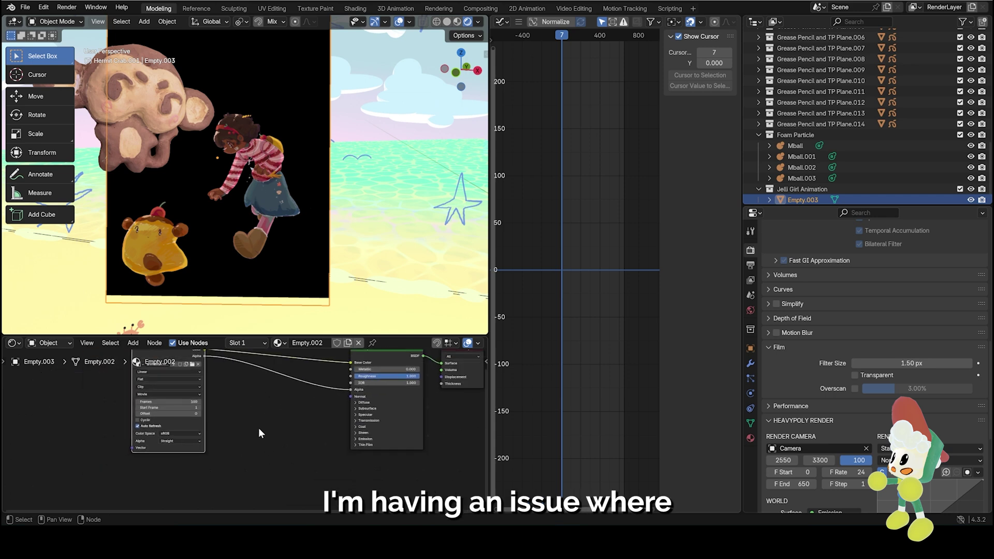
# Add a Color Ramp node between the Image Texture's alpha output and the Principled BSDF's Alpha input in the Empty.002 material
pyautogui.hotkey('shift', 'a')
pyautogui.click(259, 394)
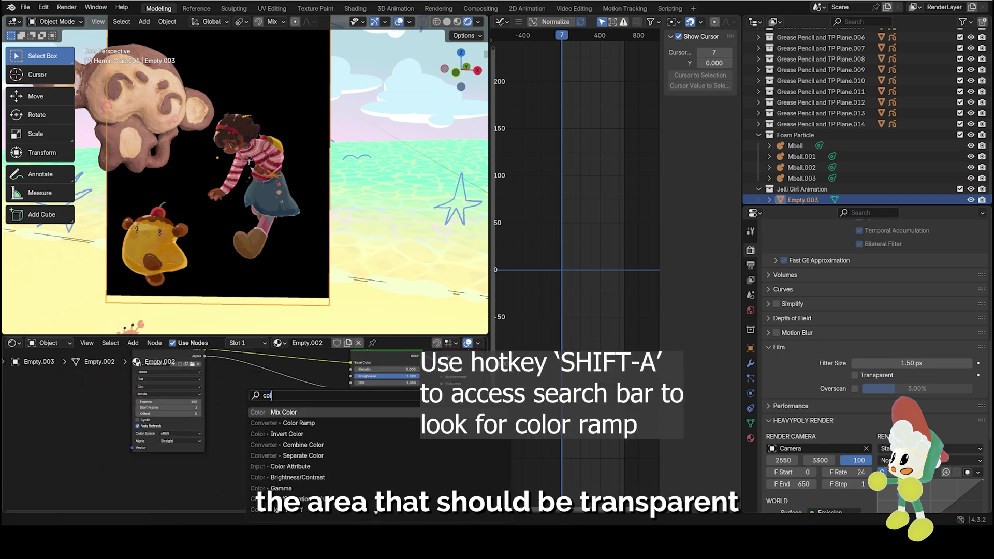
pyautogui.click(292, 422)
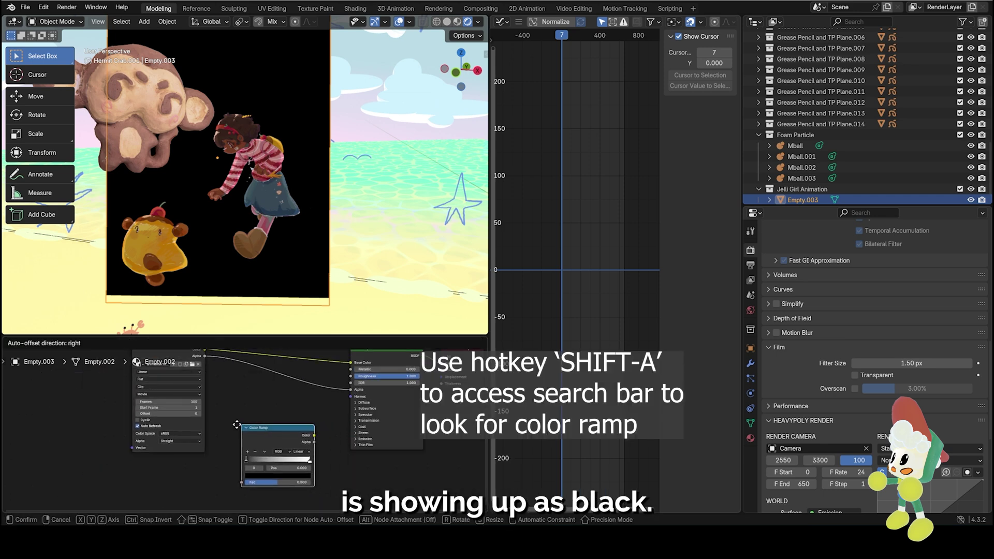
pyautogui.click(239, 458)
pyautogui.moveTo(250, 461); pyautogui.dragTo(256, 461)
pyautogui.moveTo(278, 415)
pyautogui.mouseDown(button='middle')
pyautogui.moveTo(319, 429)
pyautogui.moveTo(268, 424)
pyautogui.mouseUp(button='middle')
pyautogui.scroll(2, 321, 439)
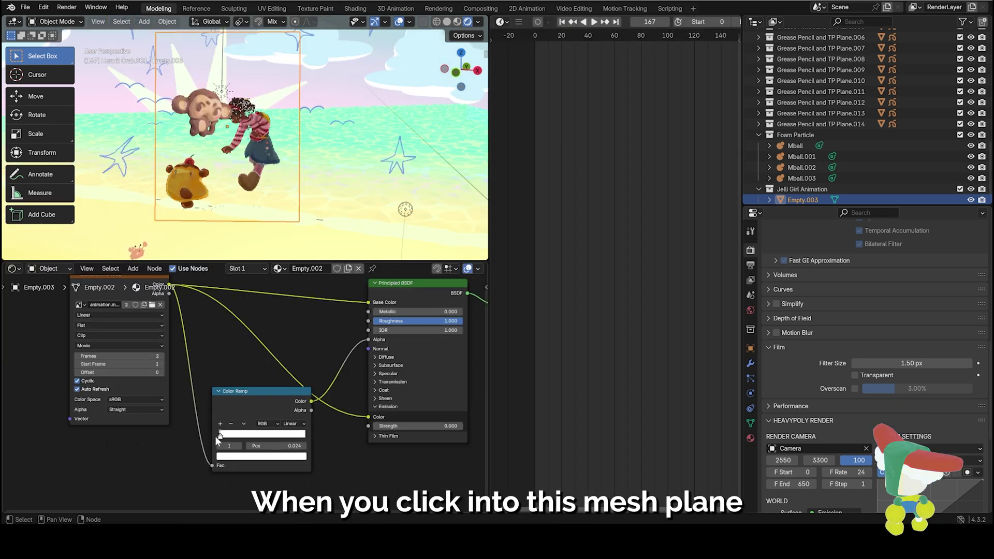
# Shift the Color Ramp's stops close together near its start and select the black stop
pyautogui.moveTo(215, 435); pyautogui.dragTo(212, 436)
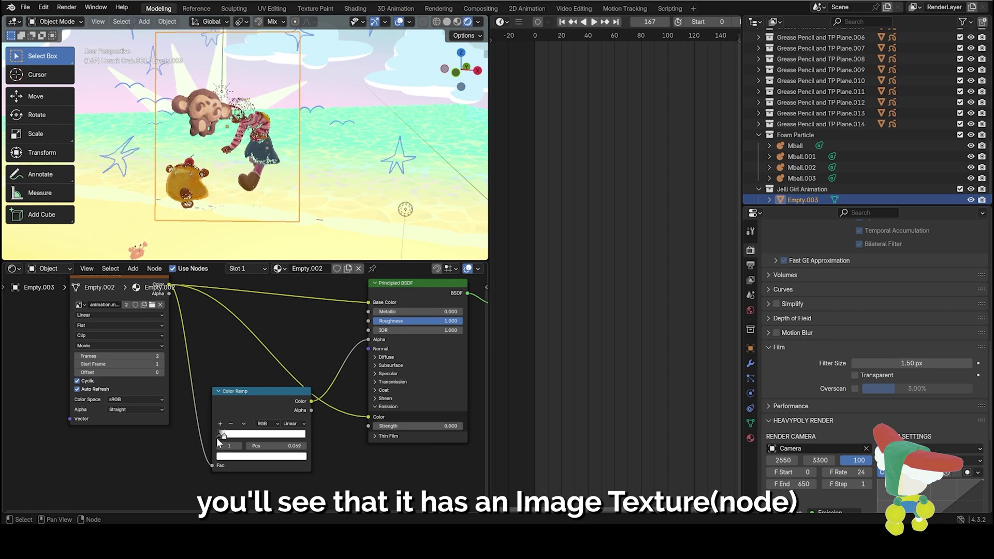
pyautogui.scroll(5, 224, 443)
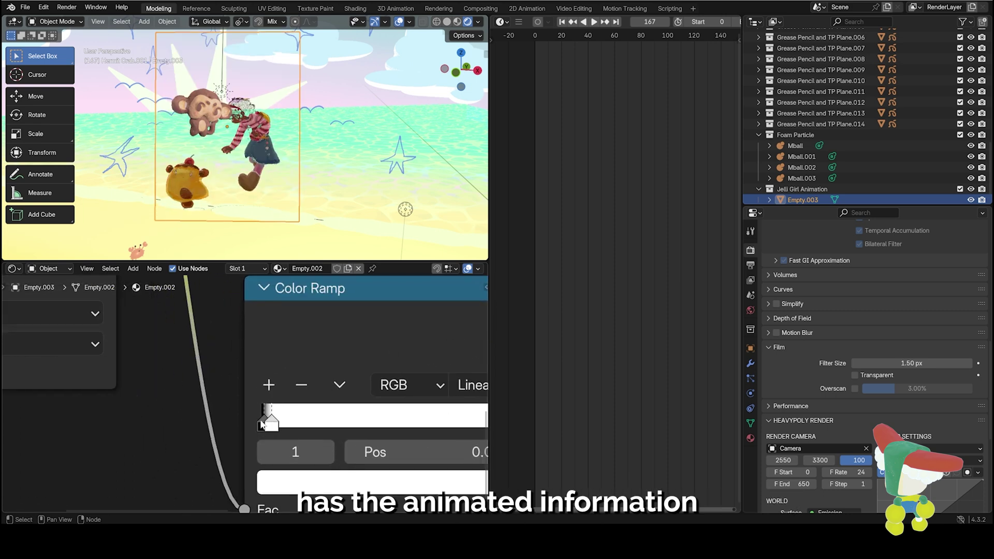
pyautogui.click(261, 422)
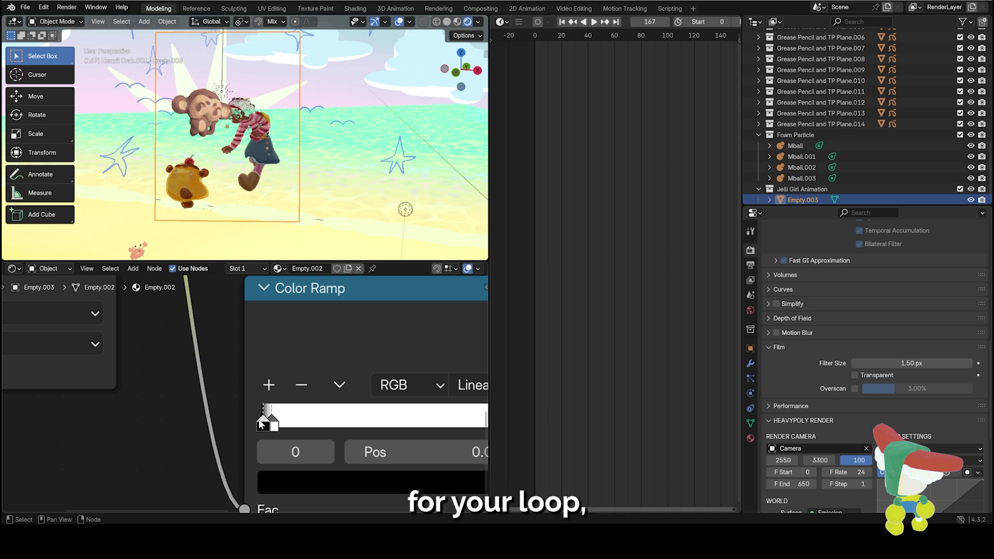
pyautogui.moveTo(261, 424); pyautogui.dragTo(179, 425, button='middle')
# Set the Color Ramp's interpolation to Constant and move its white stop to 0.009
pyautogui.click(399, 387)
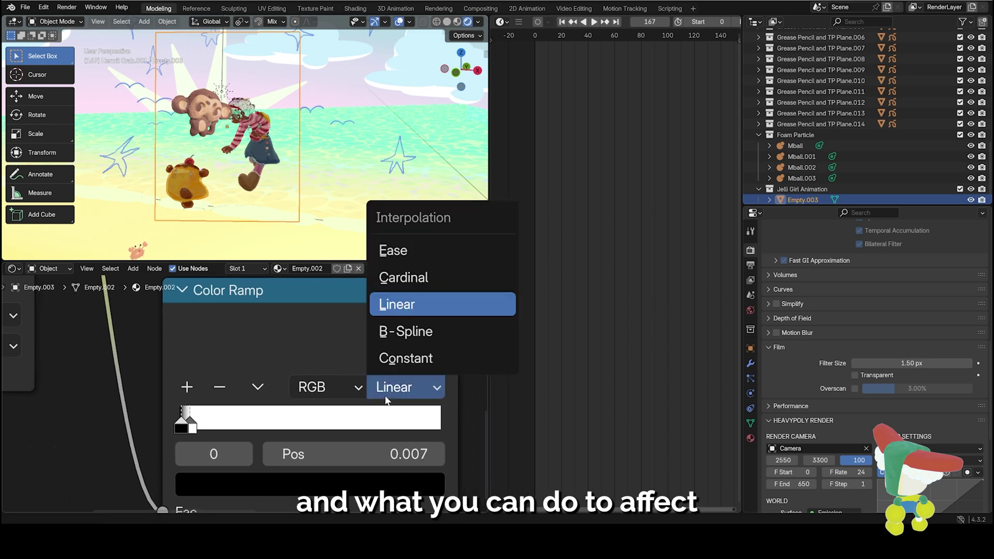
pyautogui.click(407, 358)
pyautogui.click(187, 429)
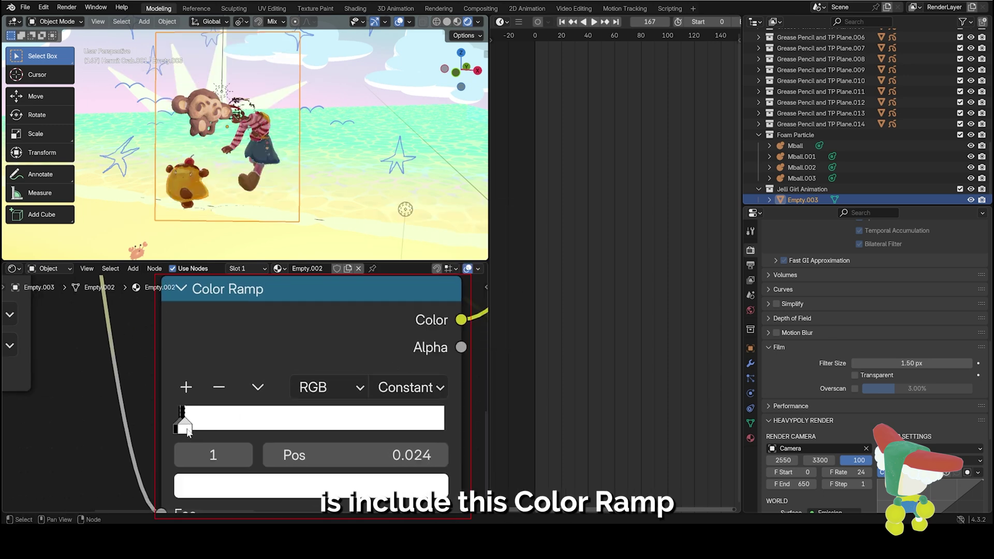
pyautogui.moveTo(188, 433); pyautogui.dragTo(184, 433)
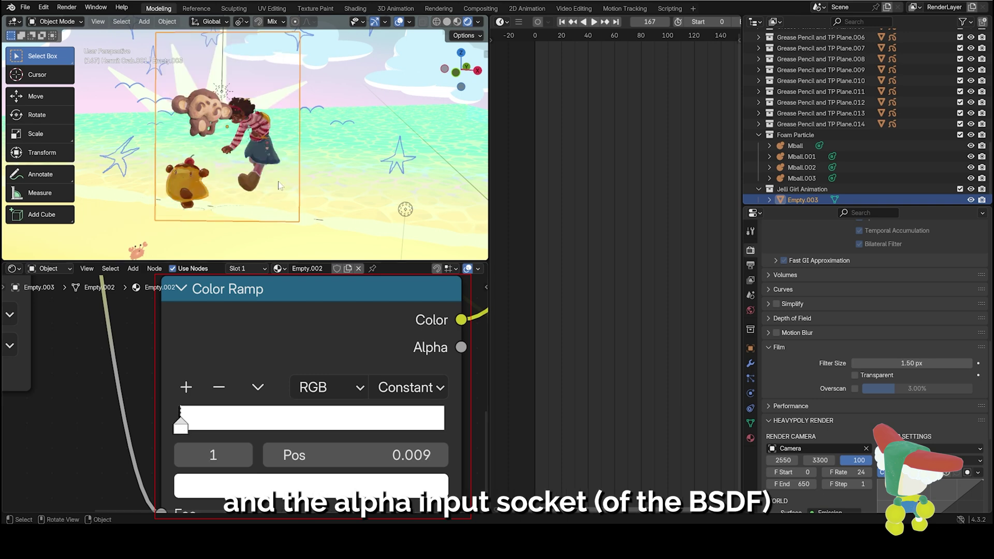
pyautogui.scroll(5, 278, 185)
pyautogui.scroll(-5, 257, 173)
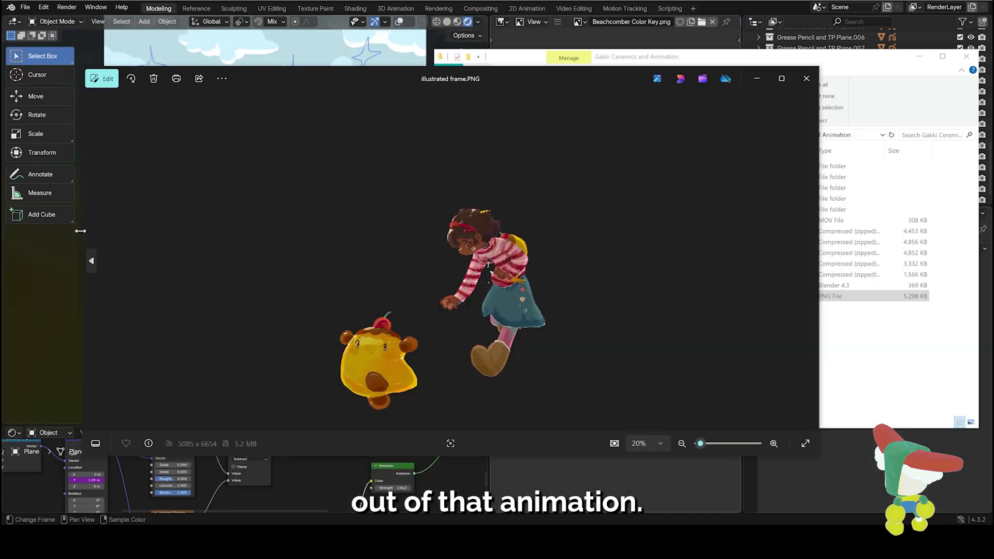
# Compare the character with illustrated frame.PNG and raise the Principled BSDF's Emission Strength to match the original illustration's colors
pyautogui.moveTo(81, 231); pyautogui.dragTo(377, 220)
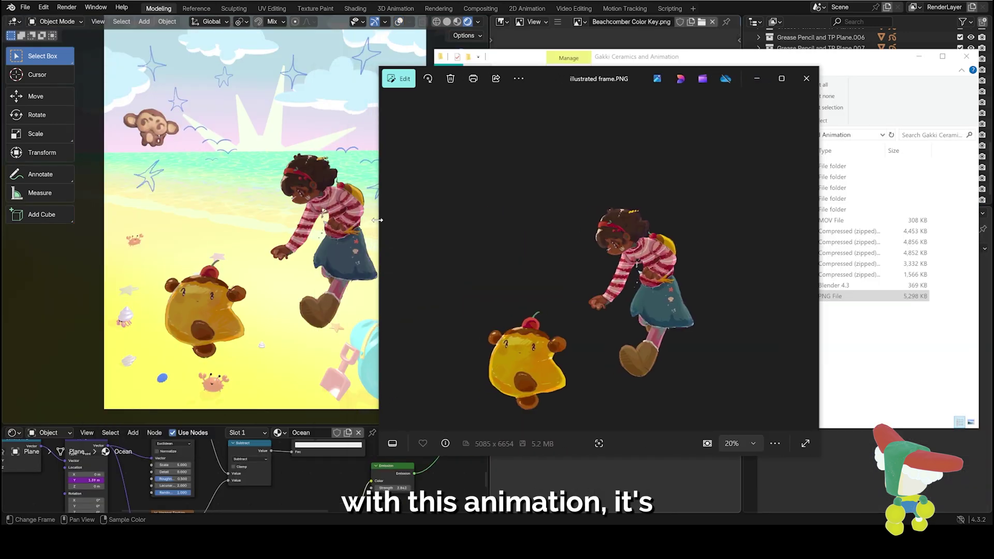
pyautogui.click(757, 79)
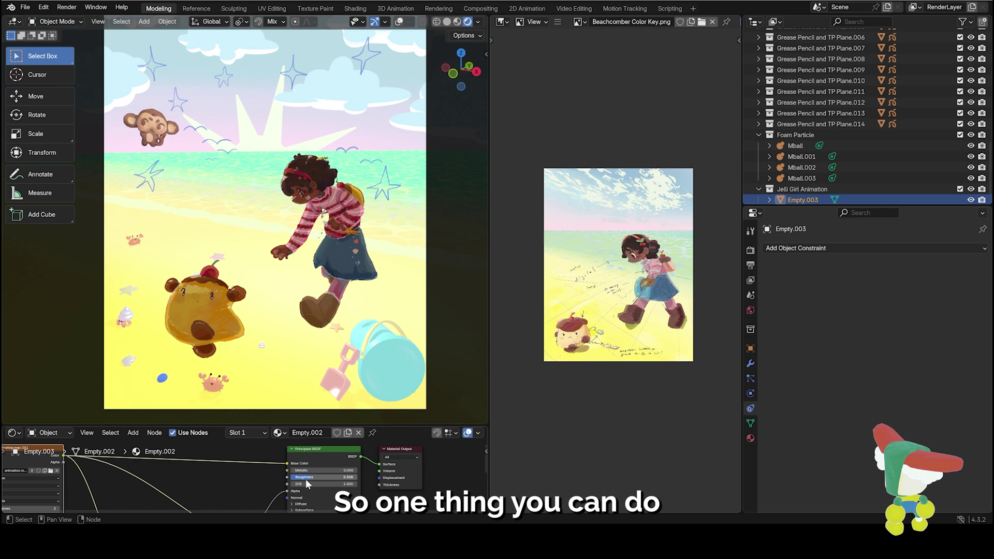
pyautogui.moveTo(317, 474); pyautogui.dragTo(324, 413, button='middle')
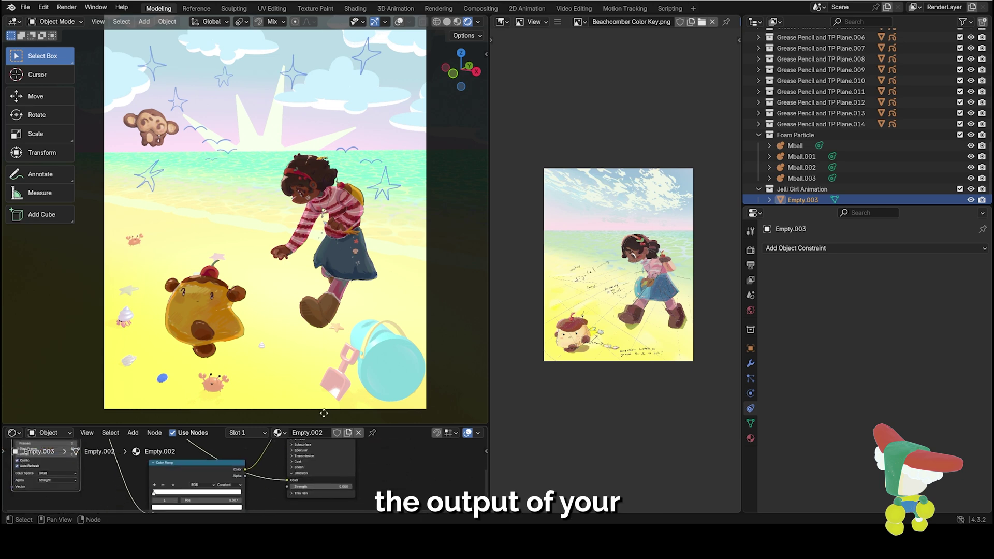
pyautogui.scroll(1, 299, 469)
pyautogui.click(299, 476)
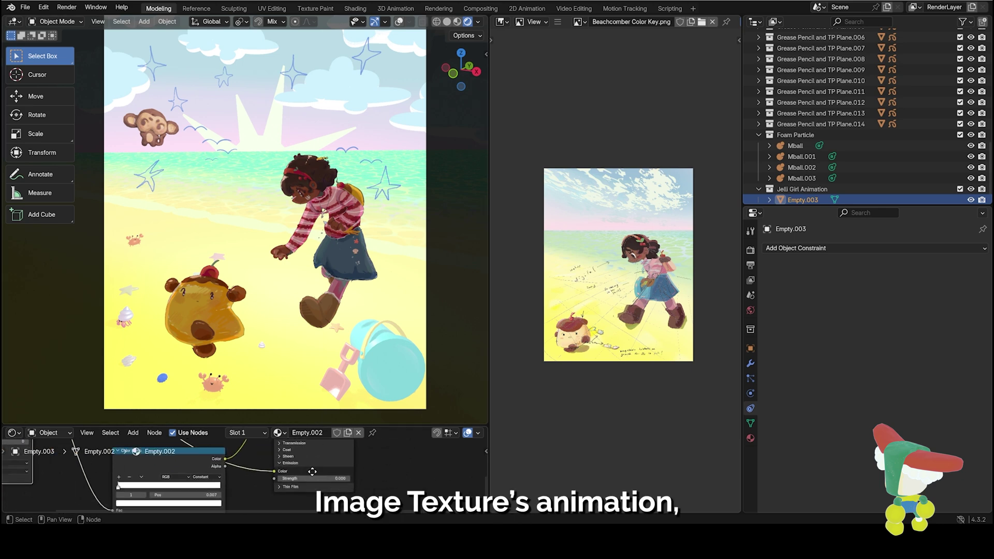
pyautogui.moveTo(309, 478)
pyautogui.mouseDown()
pyautogui.moveTo(293, 477)
pyautogui.moveTo(312, 477)
pyautogui.mouseUp()
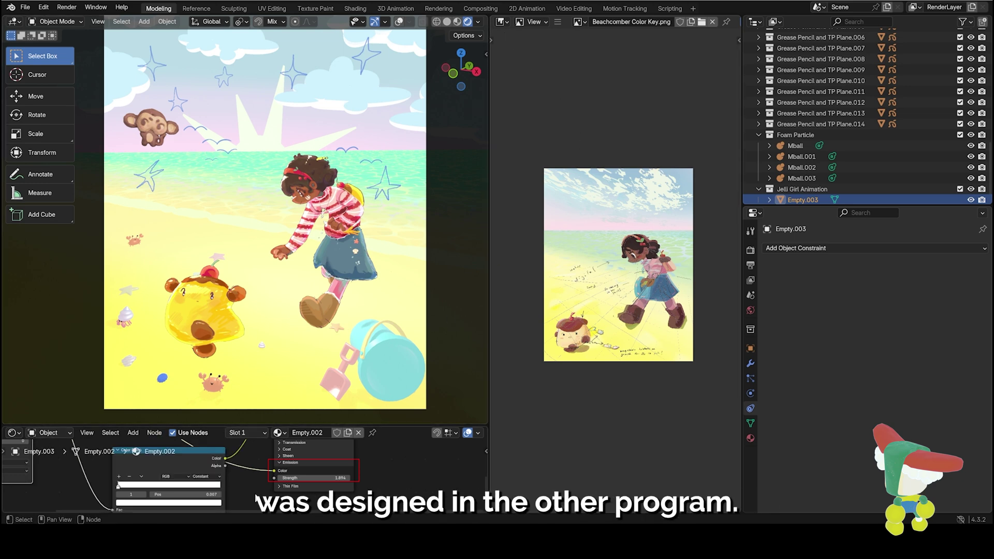
pyautogui.moveTo(309, 480); pyautogui.dragTo(306, 478)
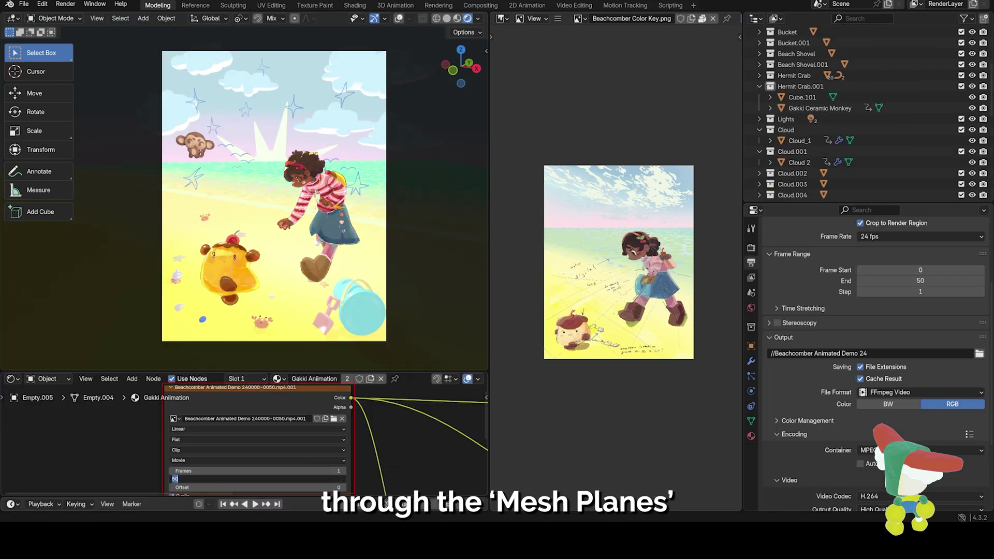
# Set the Gakki Animation movie texture to start at frame 1 with 50 frames, and play back the animation
pyautogui.write('1')
pyautogui.press('Return')
pyautogui.click(260, 470)
pyautogui.write('60')
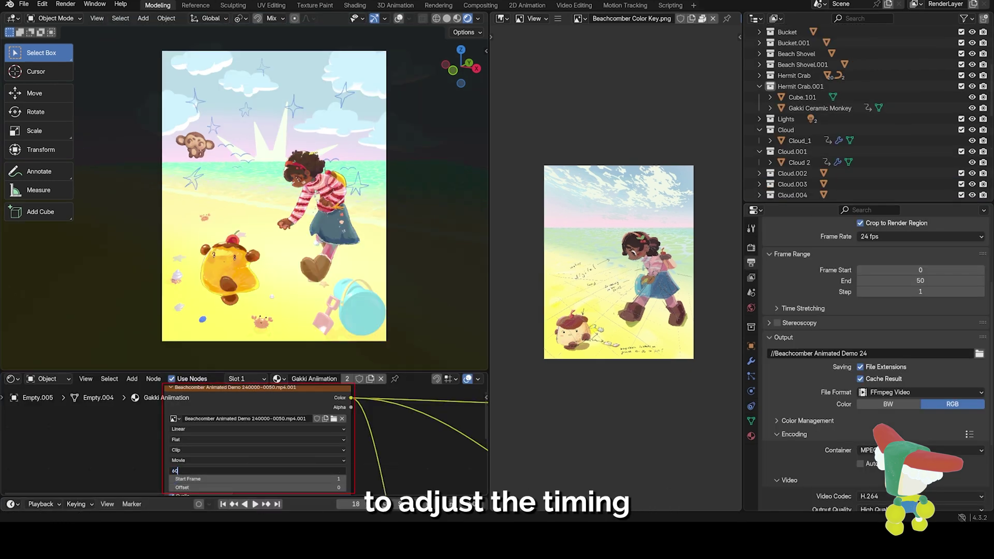
pyautogui.write('50')
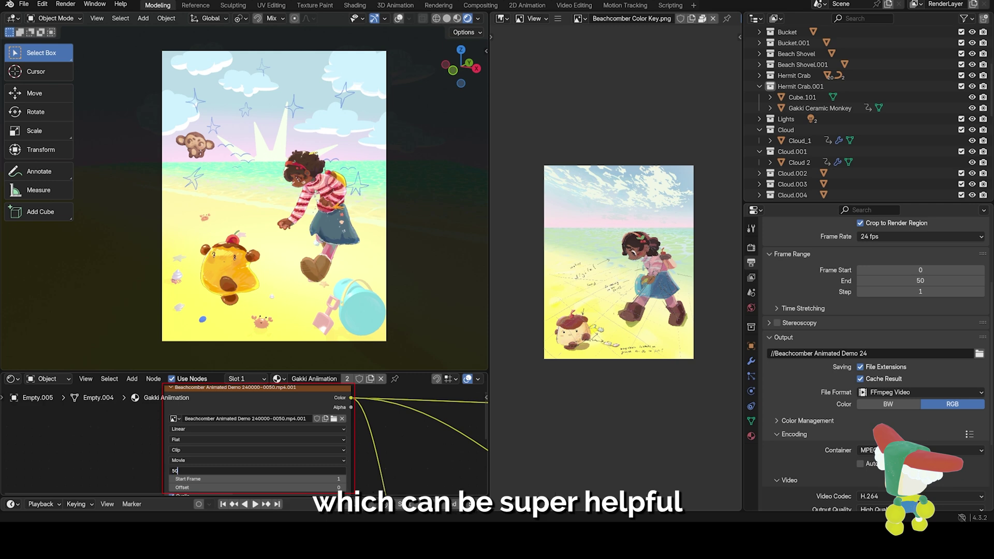
pyautogui.press('Return')
pyautogui.click(255, 504)
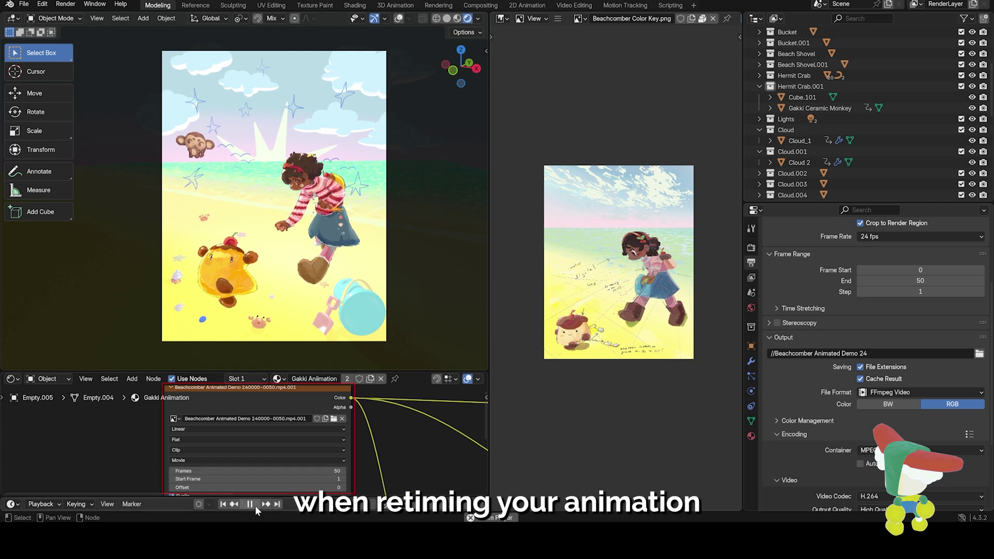
pyautogui.scroll(1, 292, 350)
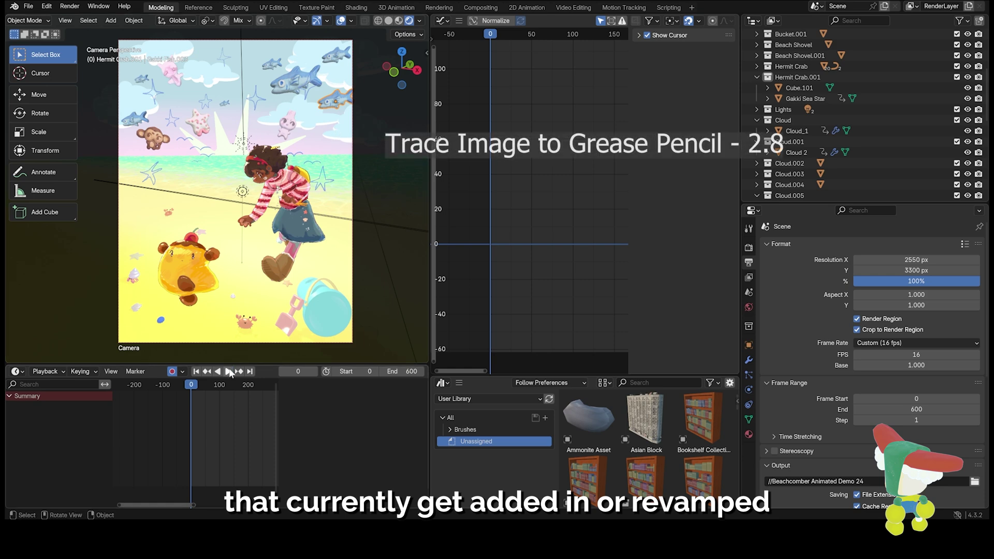
# Record rotation keyframes for Gakki Fish.003 by trackball-rotating it with auto keying while the animation plays
pyautogui.press('space')
pyautogui.click(361, 95)
pyautogui.press('r')
pyautogui.press('r')
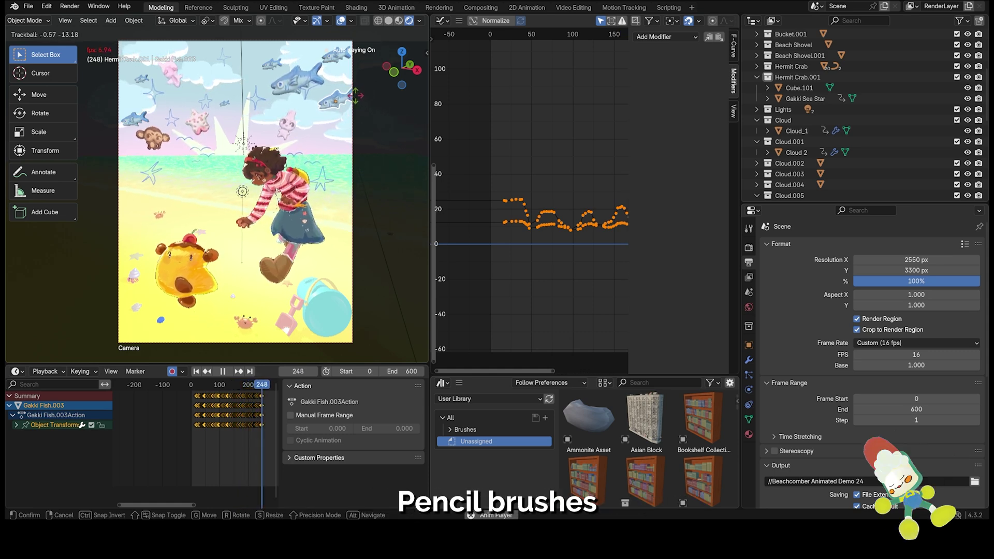
pyautogui.click(356, 100)
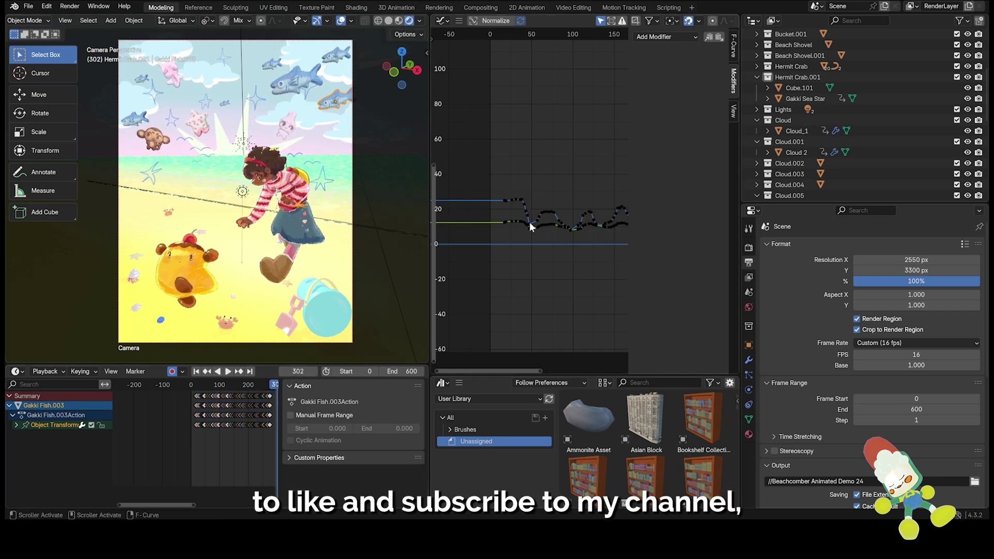
pyautogui.scroll(-12, 529, 221)
pyautogui.moveTo(526, 214); pyautogui.dragTo(492, 216, button='middle')
pyautogui.scroll(6, 492, 216)
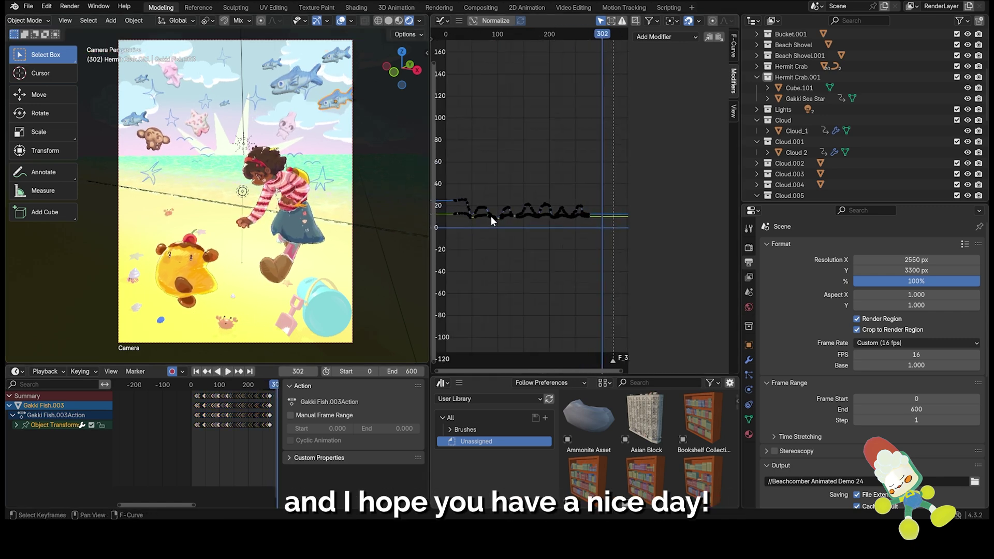